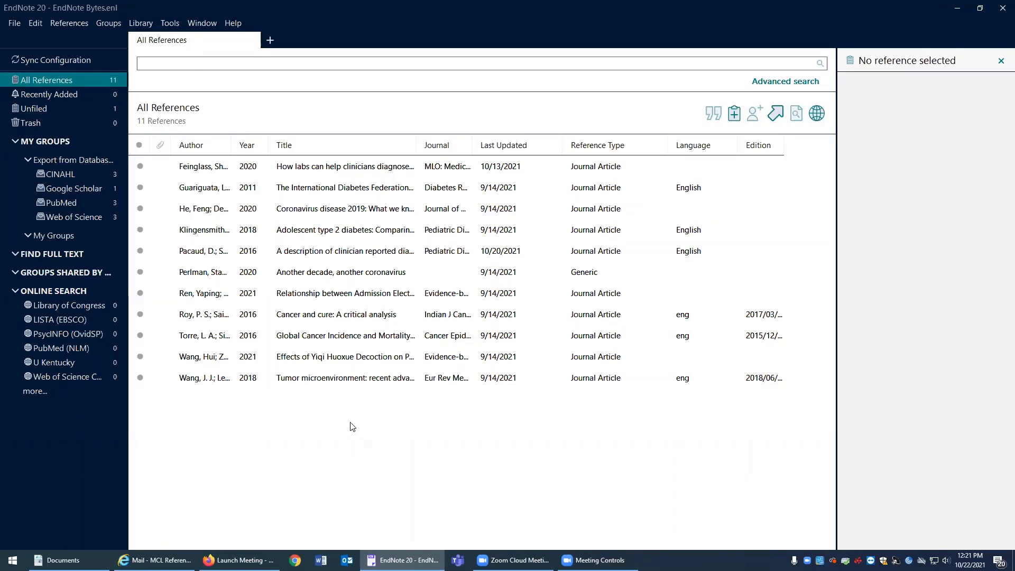
# Step: Switch to Firefox, open Web of Science Core Collection from the Medical Center Library's selected databases in a new tab, and dismiss its welcome message
pyautogui.click(238, 560)
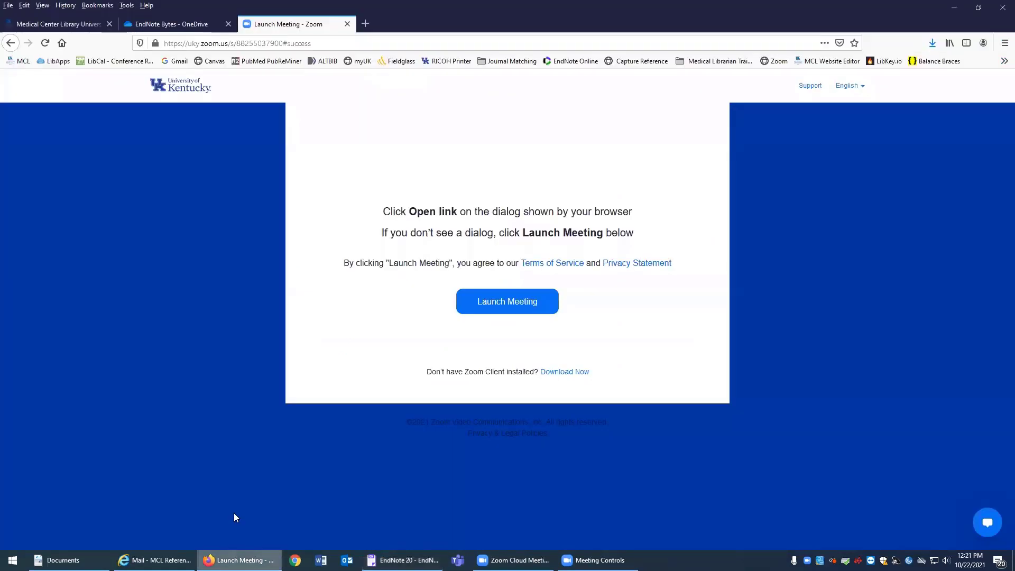
pyautogui.click(79, 24)
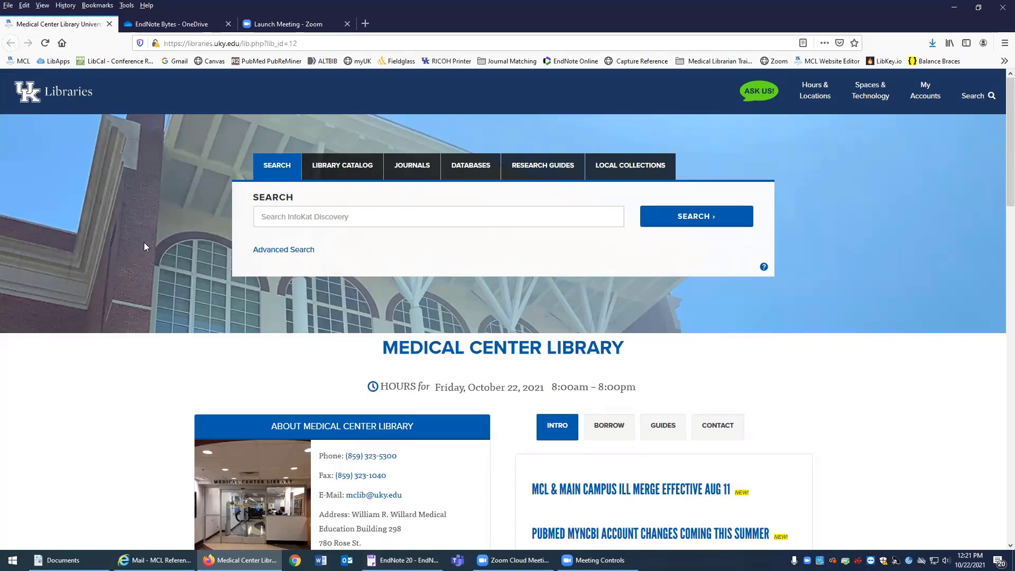
pyautogui.scroll(-15, 167, 320)
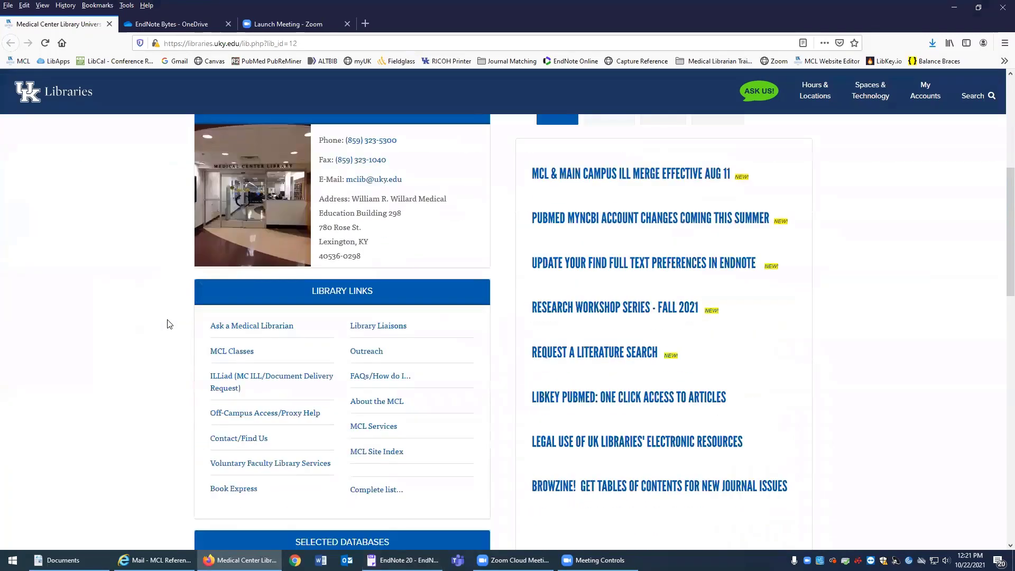
pyautogui.moveTo(378, 368)
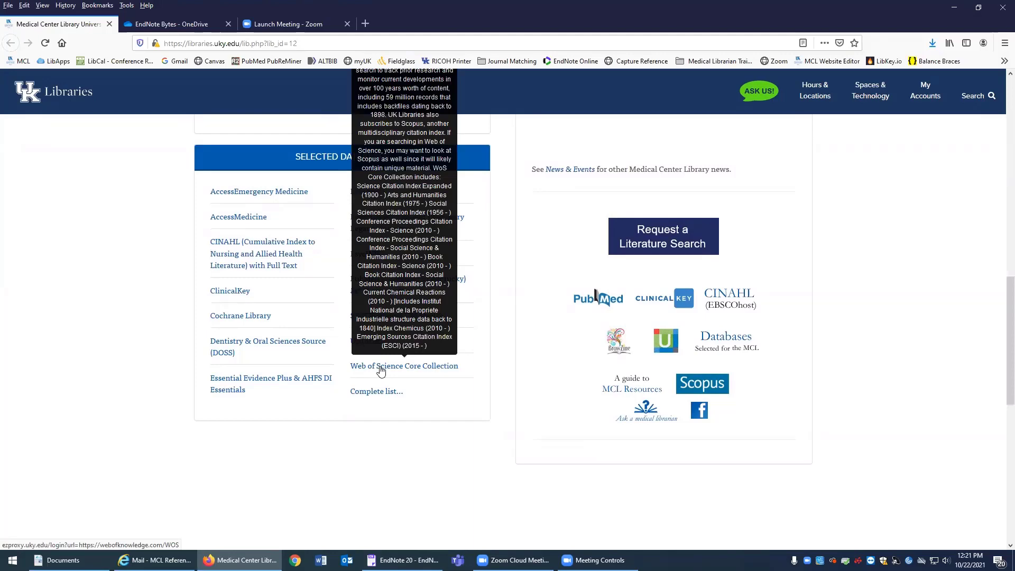
pyautogui.rightClick(381, 370)
pyautogui.click(387, 373)
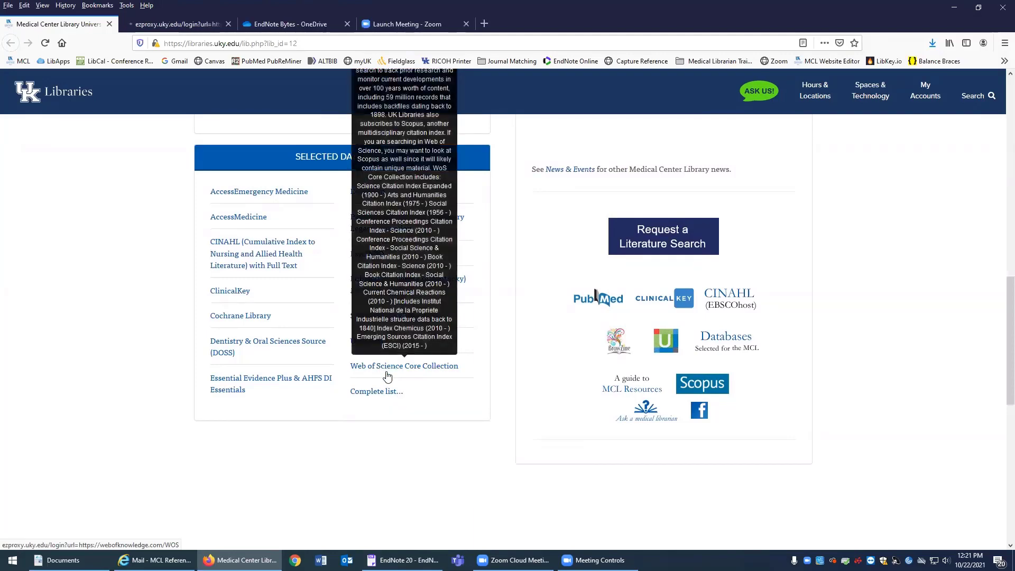
pyautogui.click(184, 27)
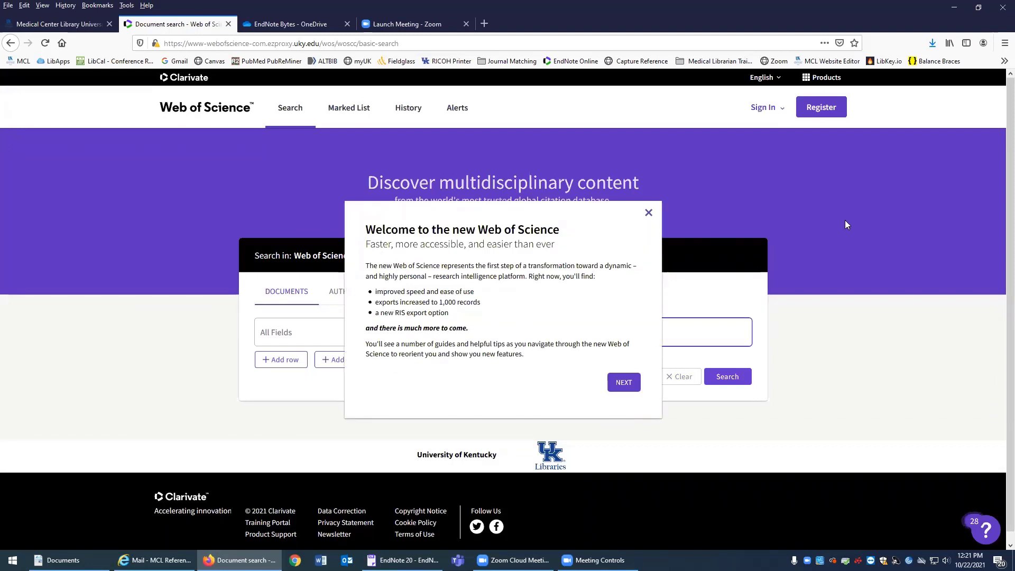
pyautogui.click(648, 213)
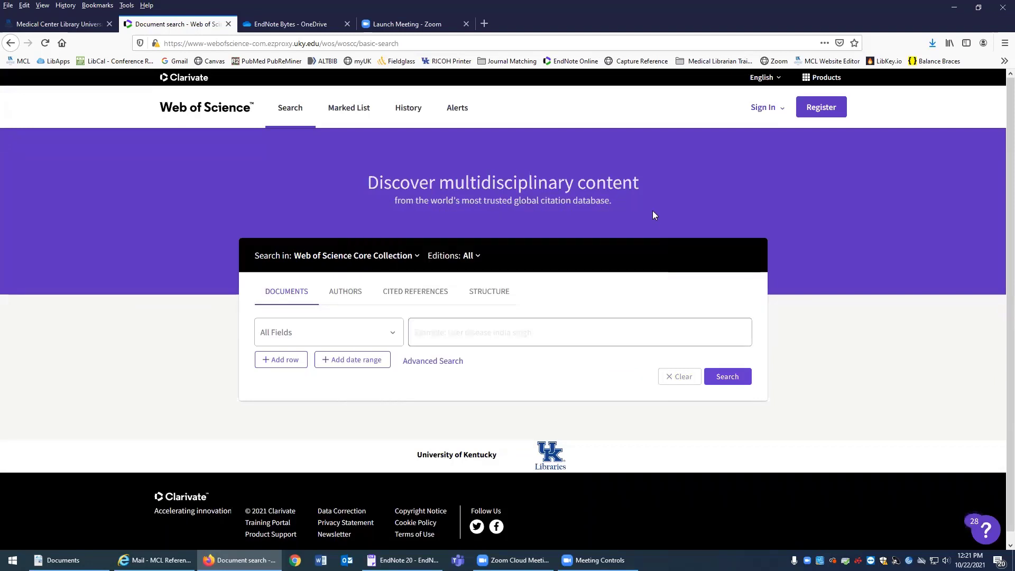
# Step: Go to EndNote online from Web of Science and sign in with the account's e-mail address and password
pyautogui.click(838, 80)
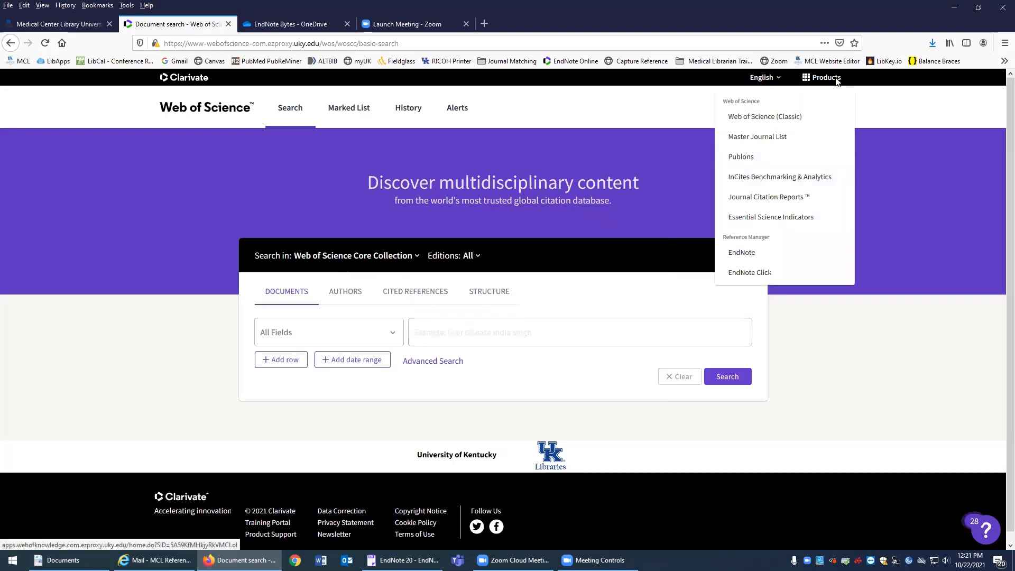
pyautogui.click(767, 257)
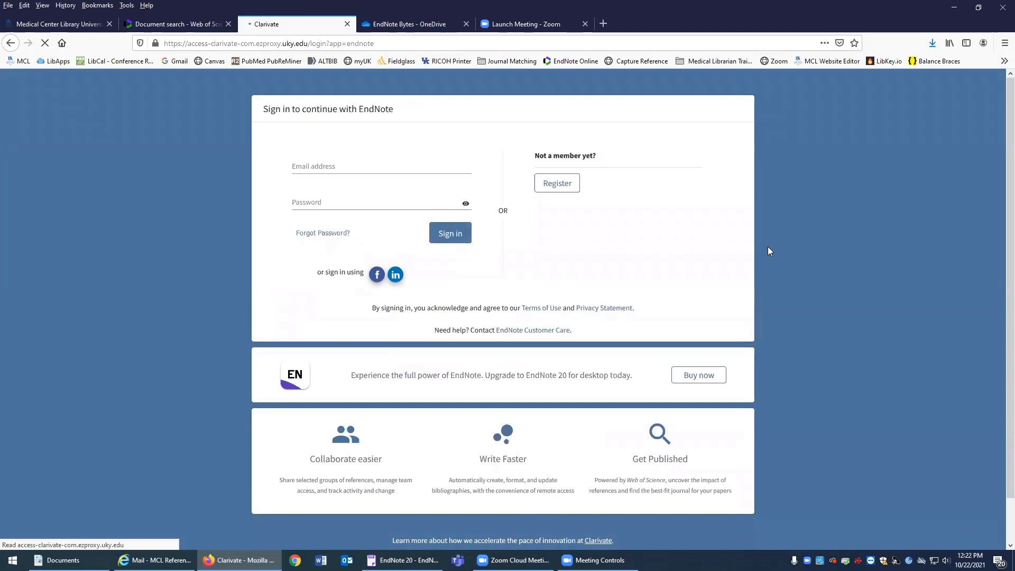
pyautogui.click(454, 237)
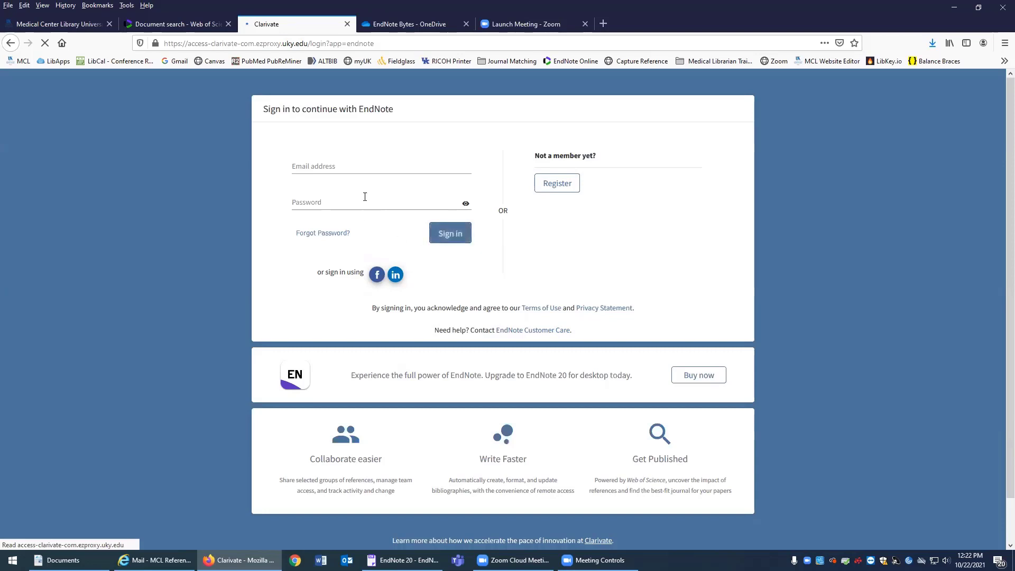
pyautogui.click(365, 169)
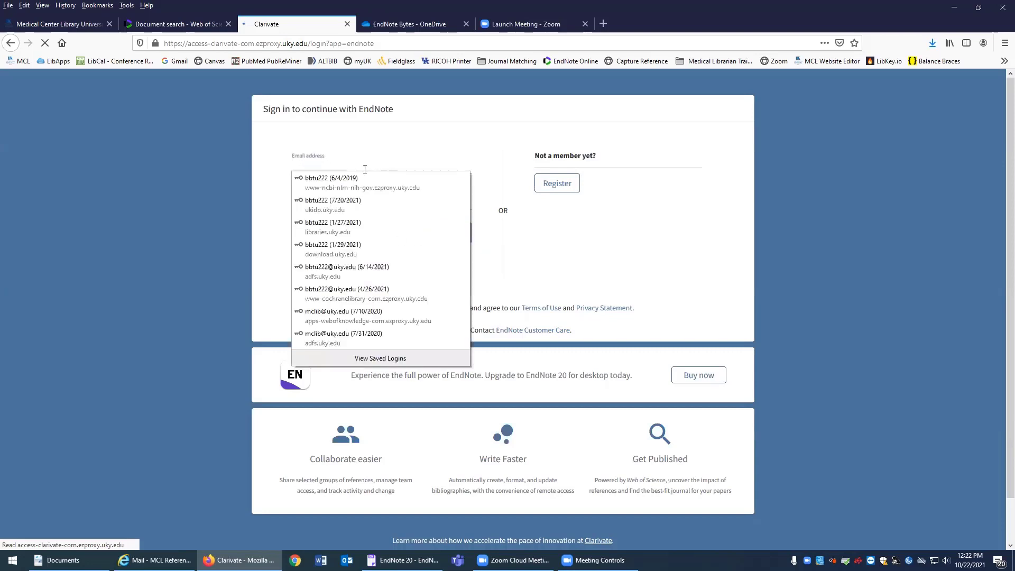
pyautogui.click(362, 182)
pyautogui.click(364, 166)
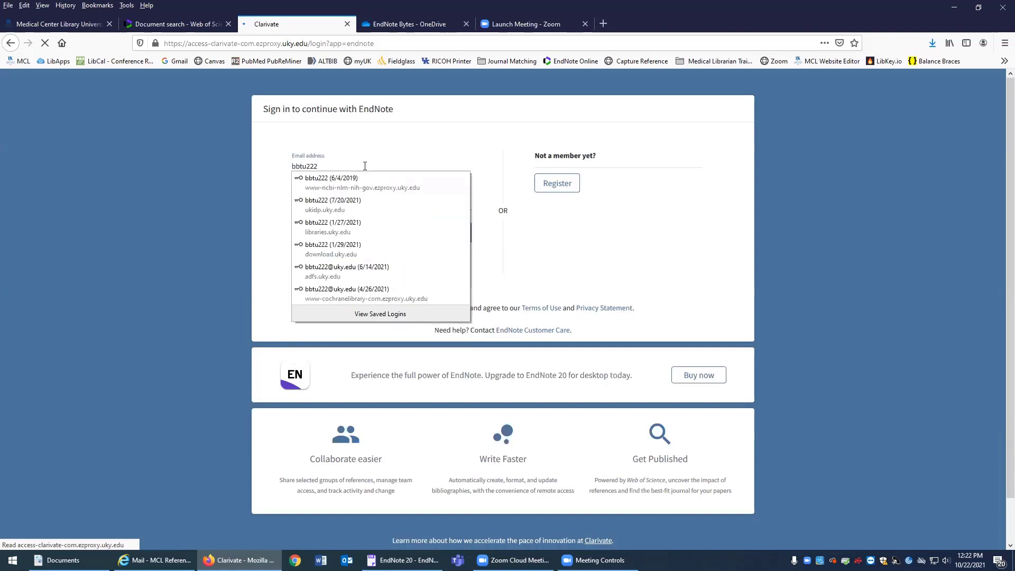
pyautogui.write('@uky.edu')
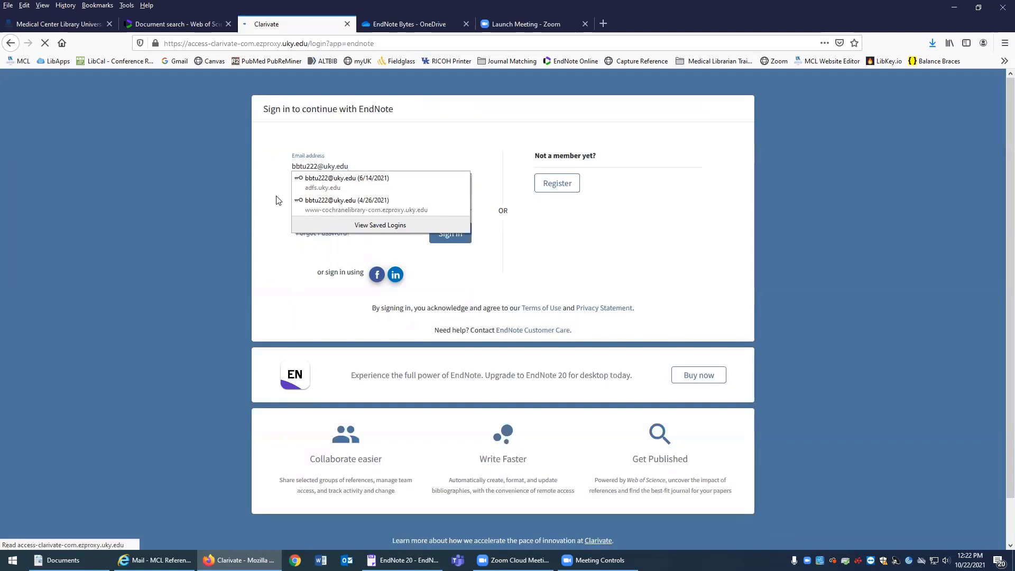
pyautogui.press('Return')
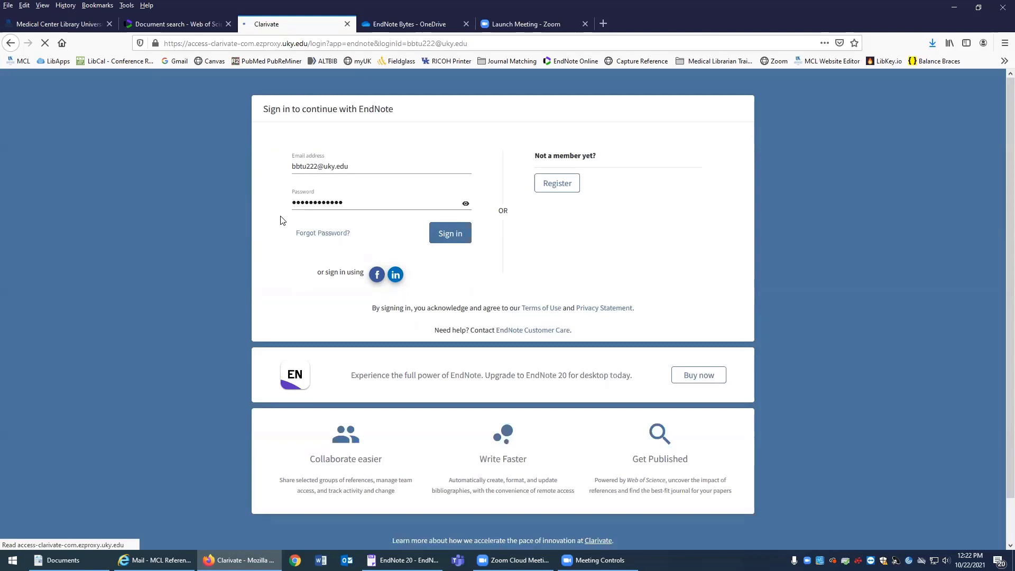
pyautogui.click(443, 231)
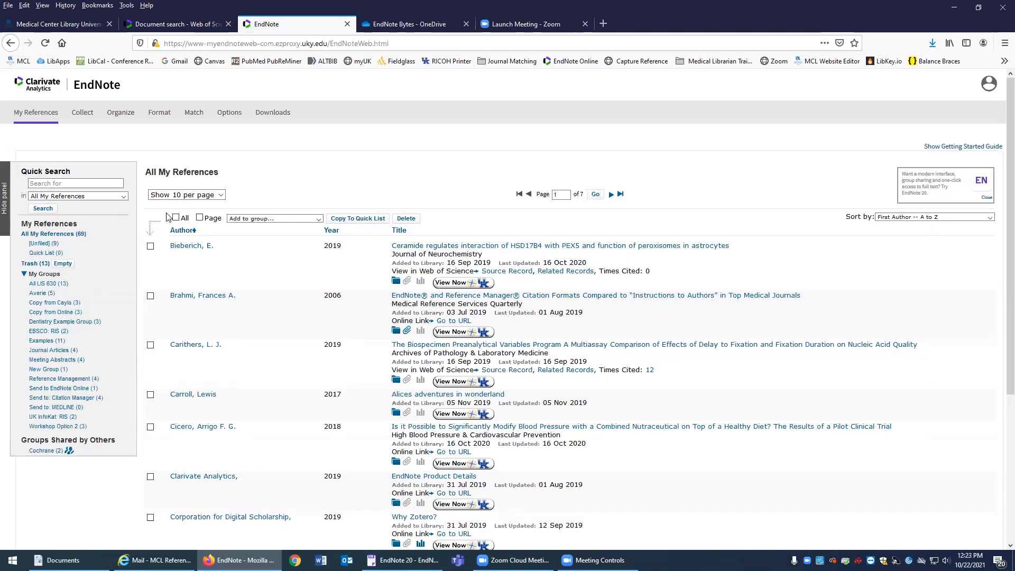
# Step: Switch to EndNote 20 and replace the open EndNote Bytes library with the recent library My EndNote Library-Converted.enl
pyautogui.click(402, 560)
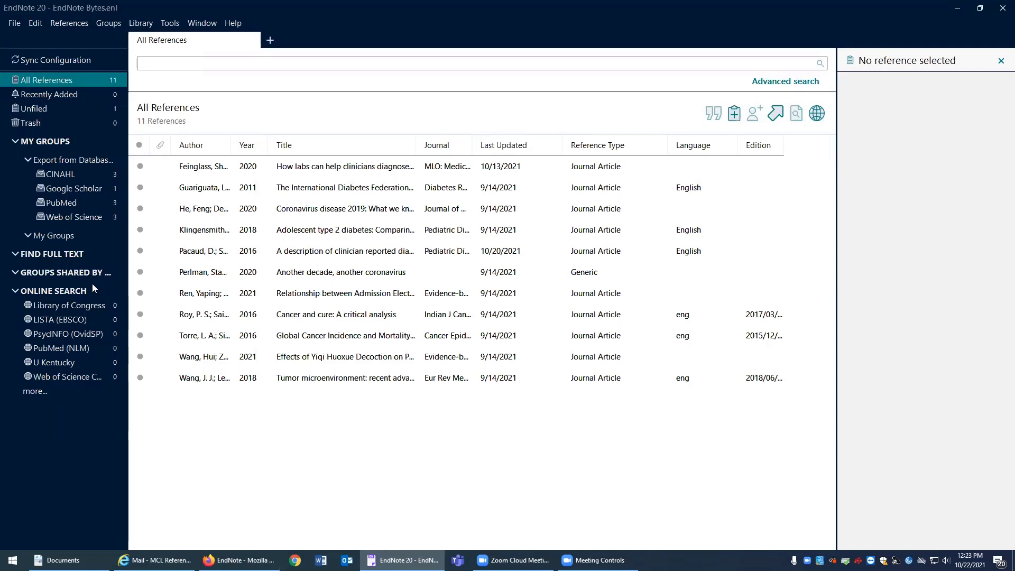
pyautogui.click(13, 25)
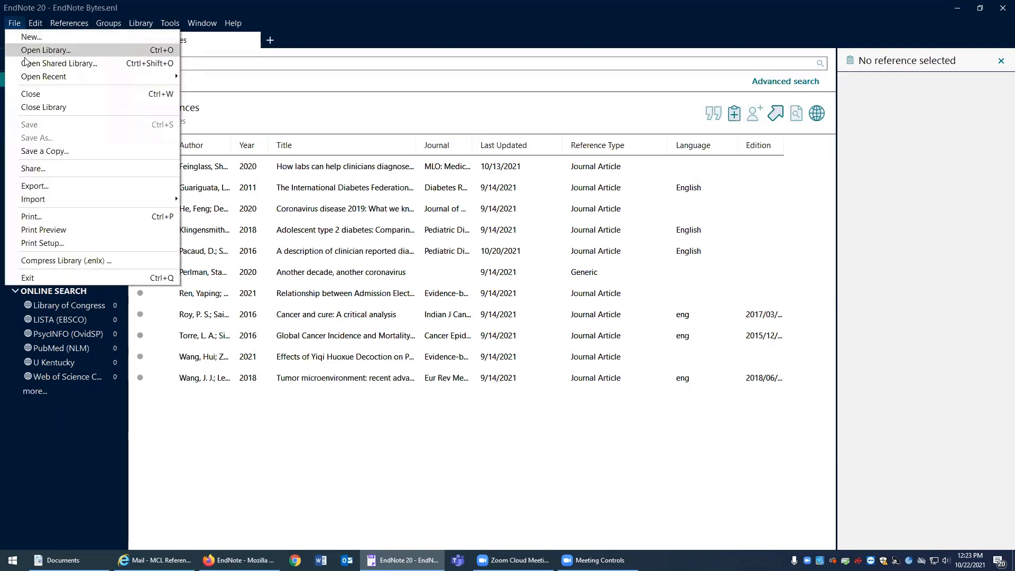
pyautogui.click(44, 108)
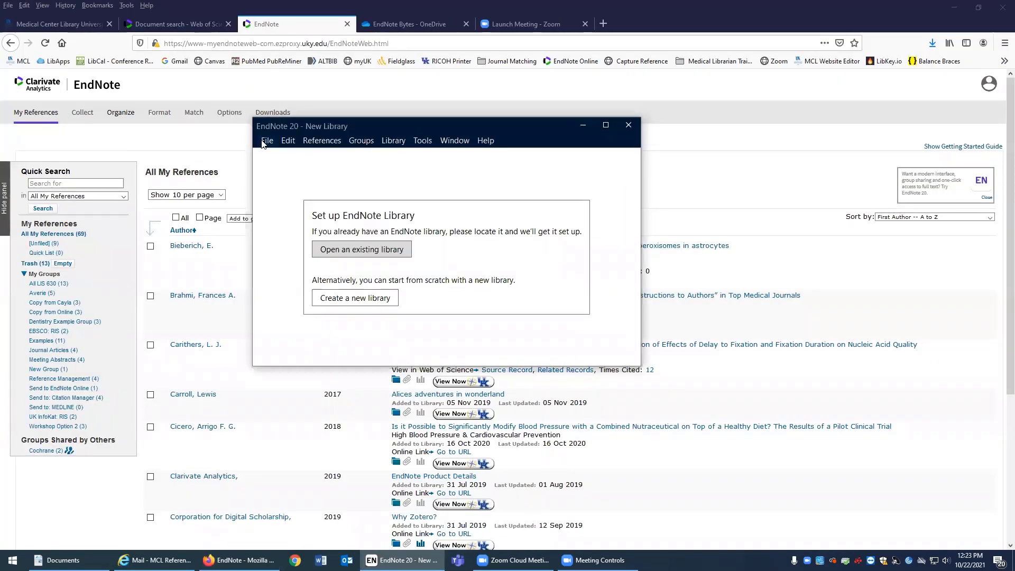
pyautogui.click(265, 141)
pyautogui.moveTo(298, 199)
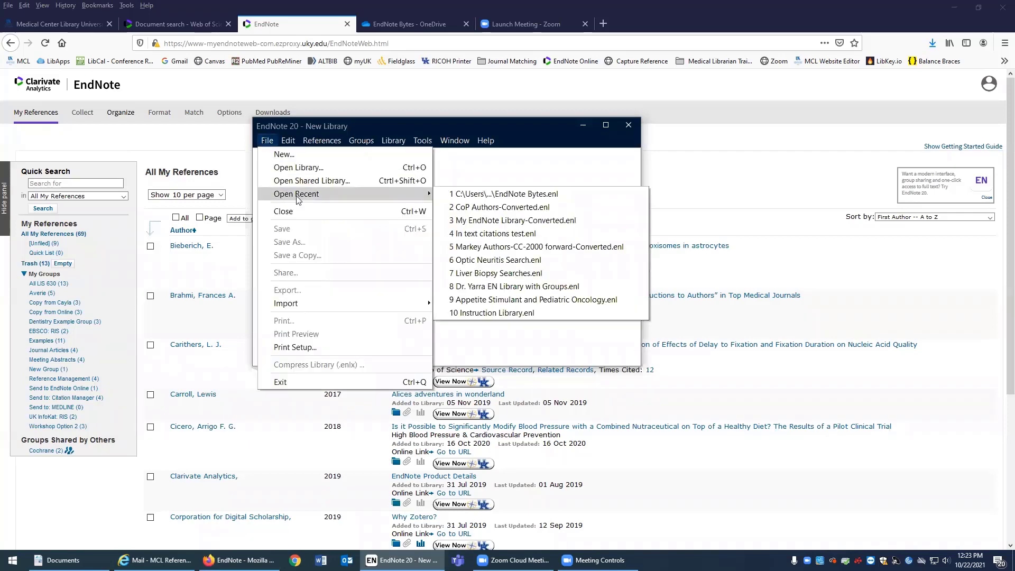
pyautogui.click(468, 222)
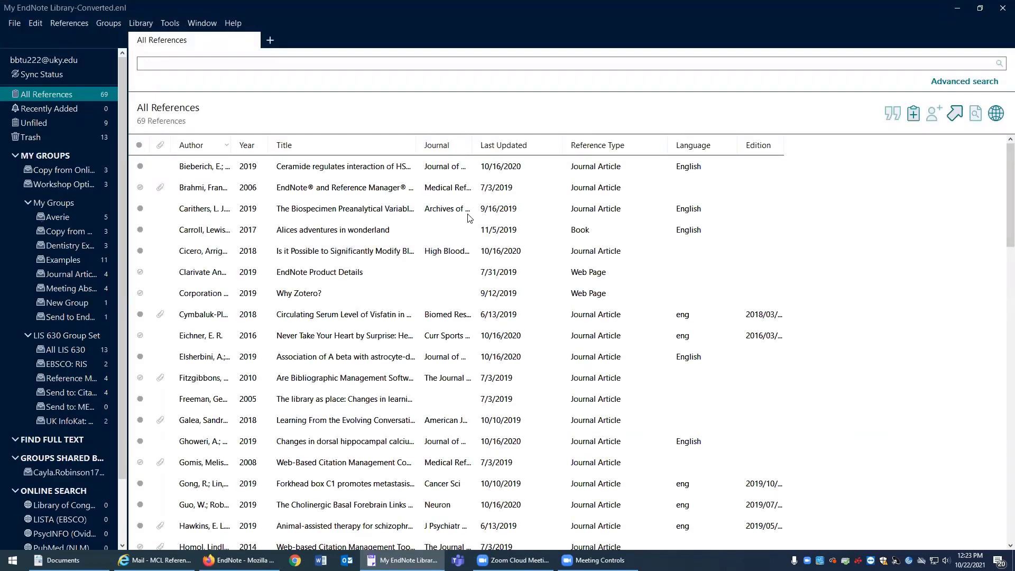
# Step: Review the Sync settings in the EndNote preferences, including the account credentials, library path and automatic sync, and accept them
pyautogui.click(38, 25)
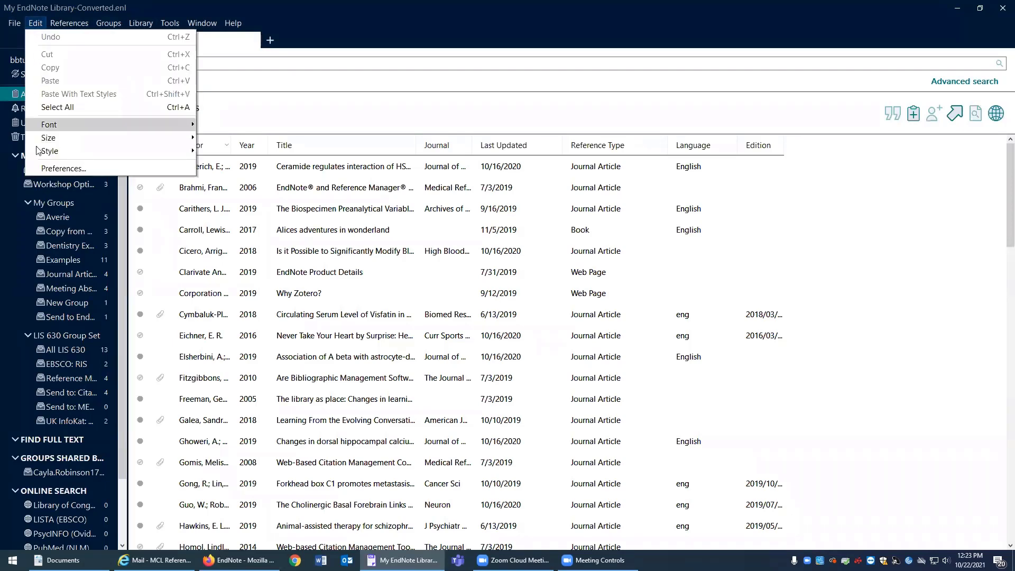
pyautogui.click(43, 169)
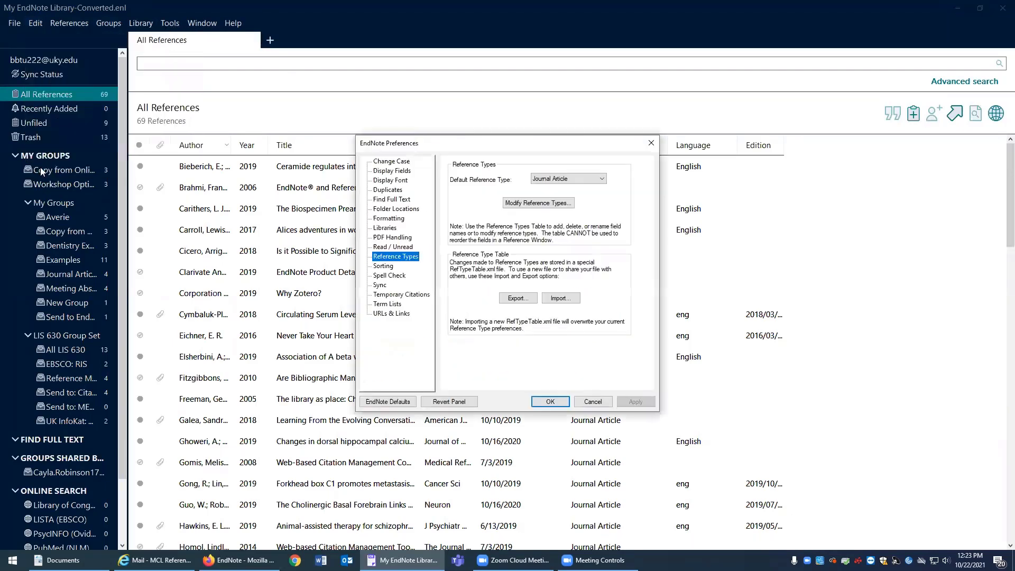
pyautogui.click(381, 285)
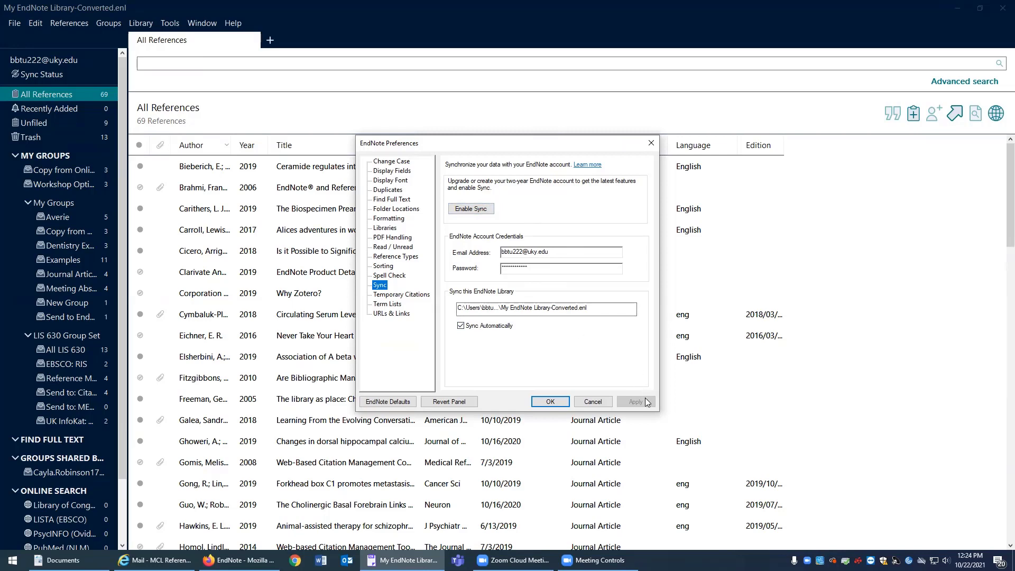
pyautogui.click(548, 405)
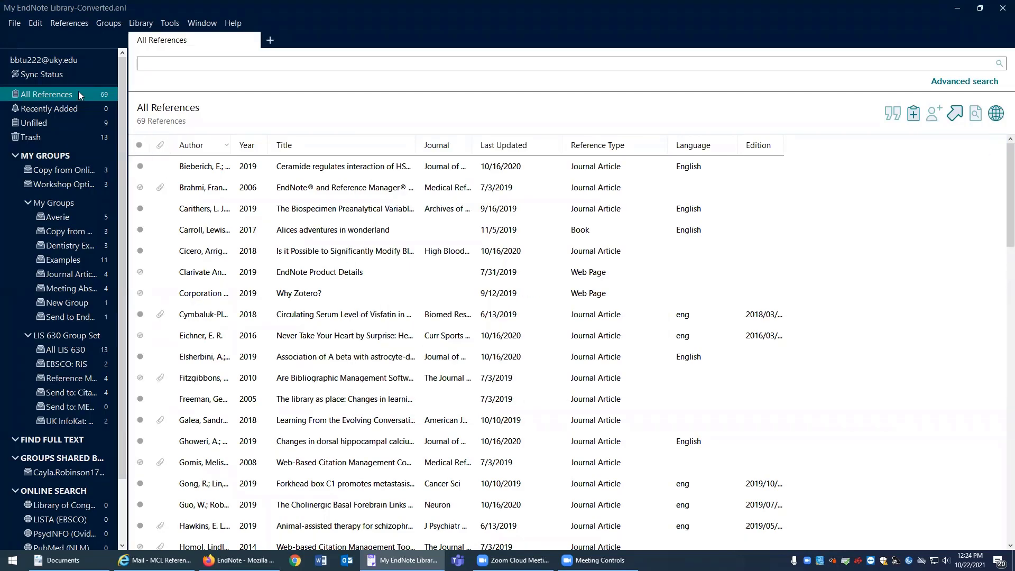
# Step: Start a sync of the library with the online account from its sync status, and return to All References
pyautogui.click(62, 76)
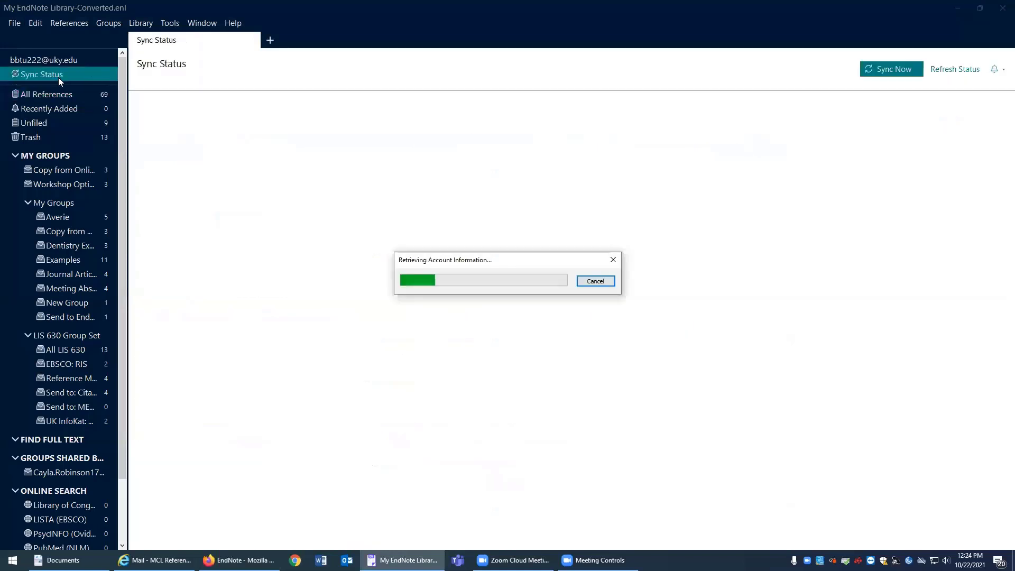
pyautogui.click(892, 70)
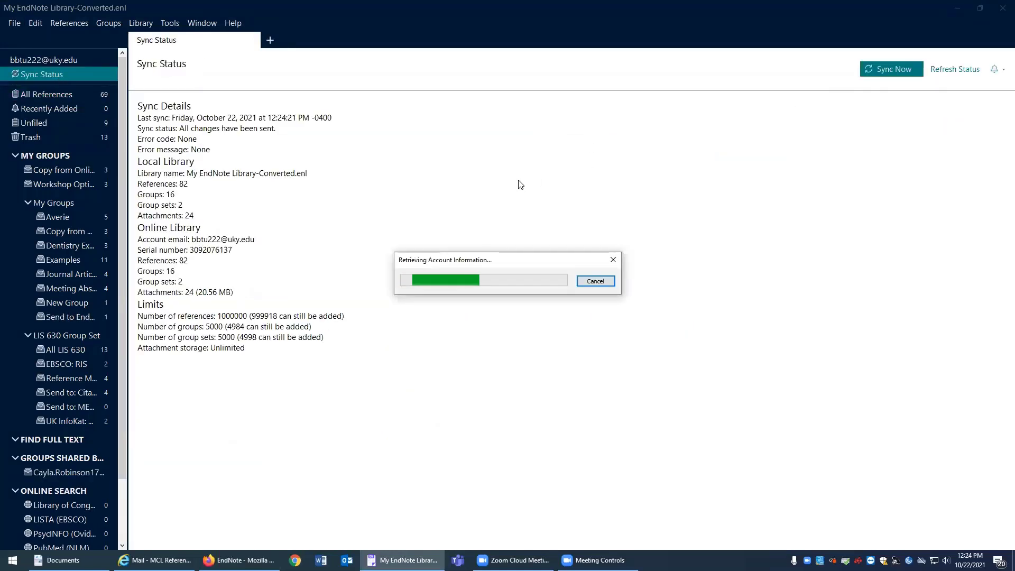
pyautogui.click(48, 97)
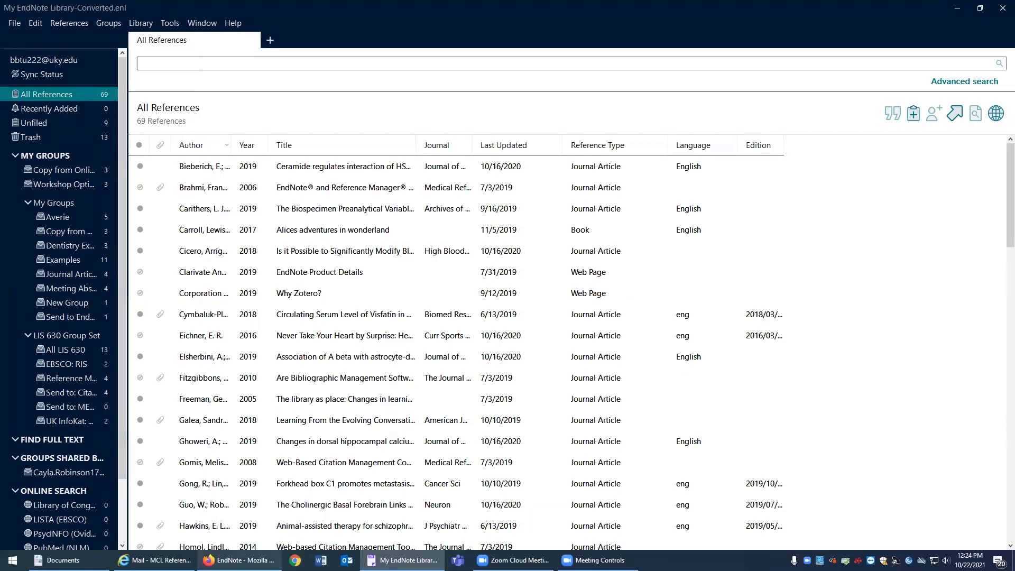
# Step: Examine the references and groups in EndNote online in Firefox and compare them with the EndNote 20 desktop library
pyautogui.click(239, 560)
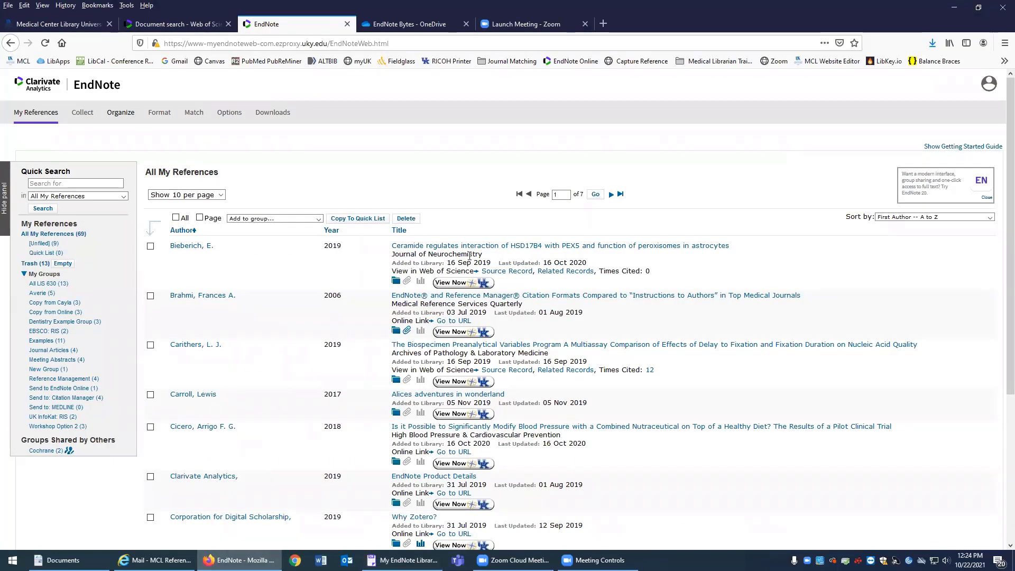
pyautogui.scroll(-5, 686, 408)
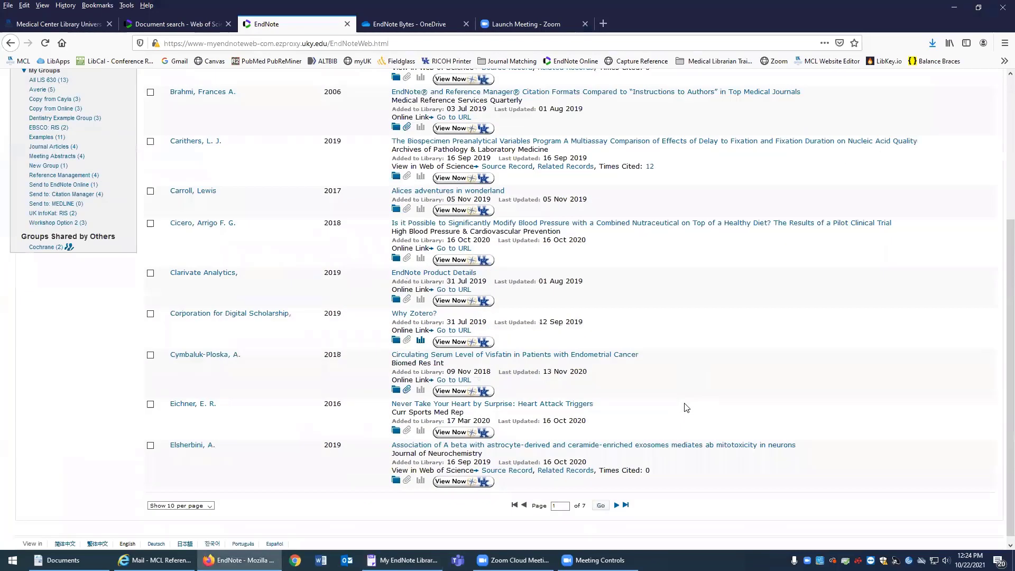
pyautogui.scroll(4, 685, 408)
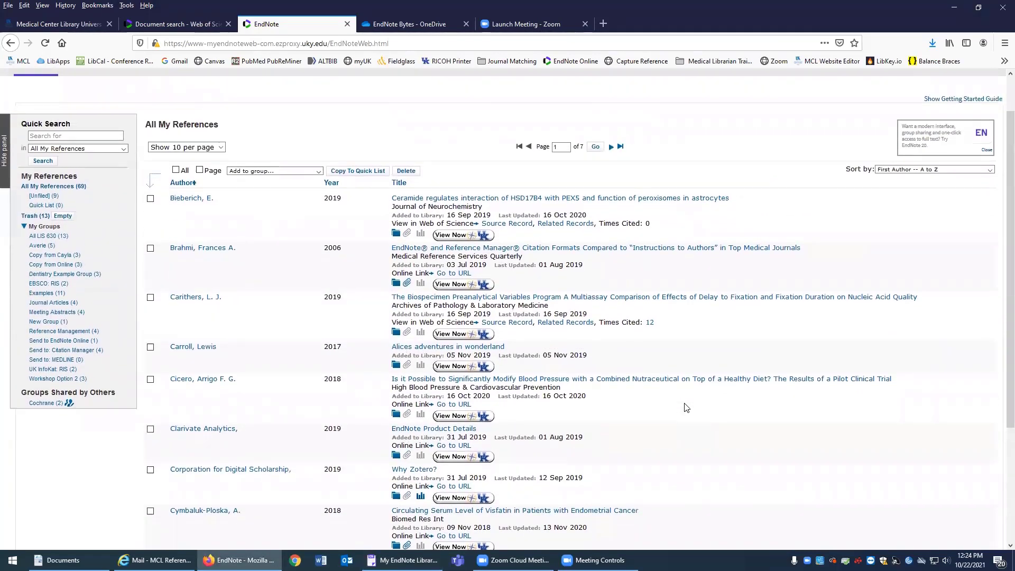
pyautogui.scroll(1, 686, 407)
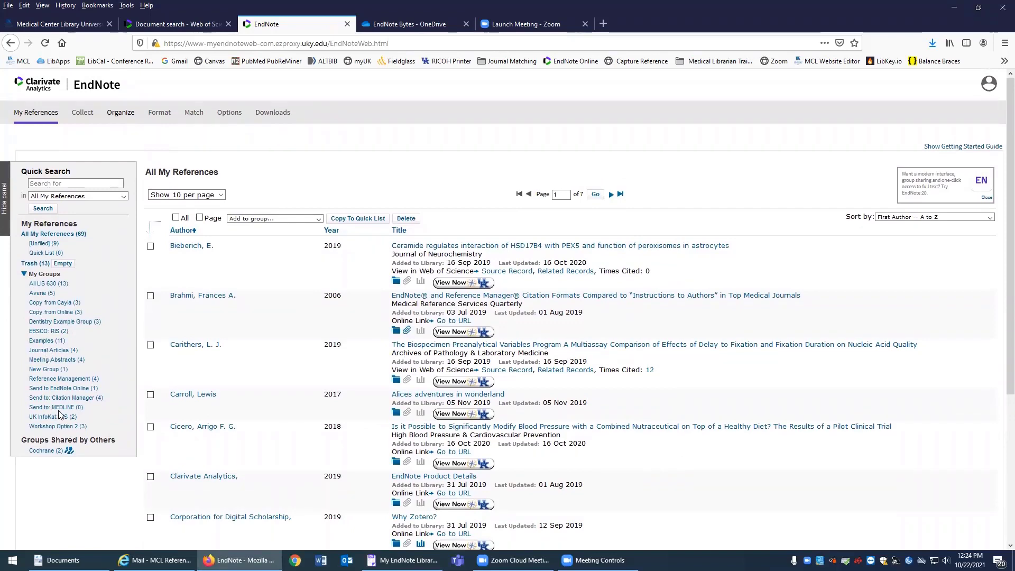
pyautogui.click(407, 560)
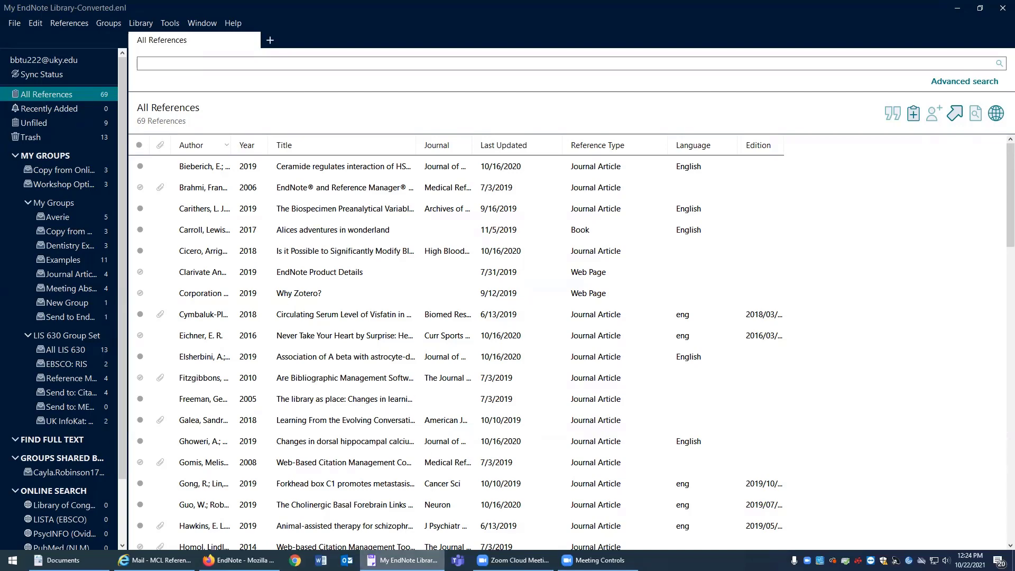
# Step: Switch back to EndNote online in Firefox and open the Manage My Groups page
pyautogui.click(403, 560)
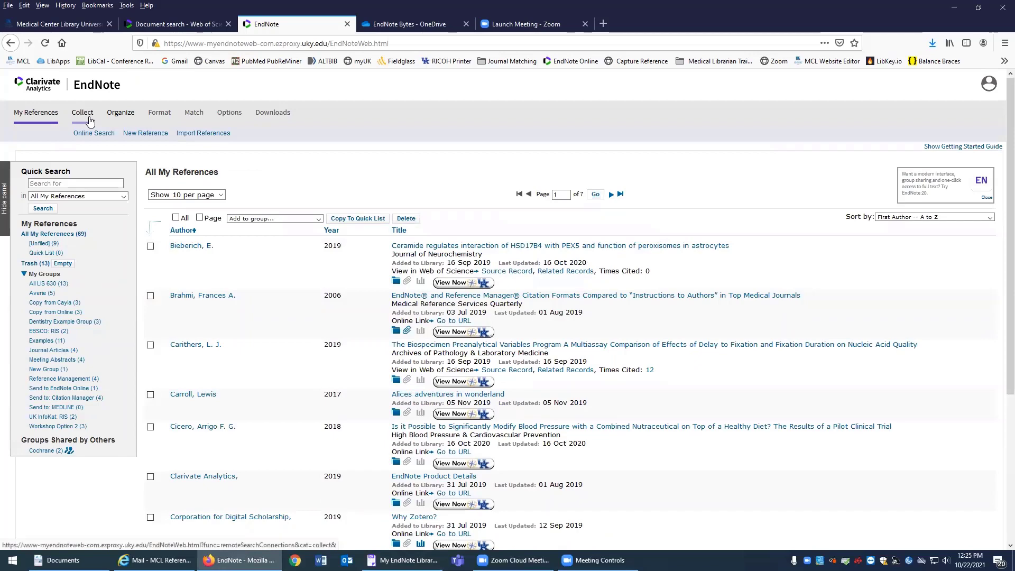
pyautogui.moveTo(123, 117)
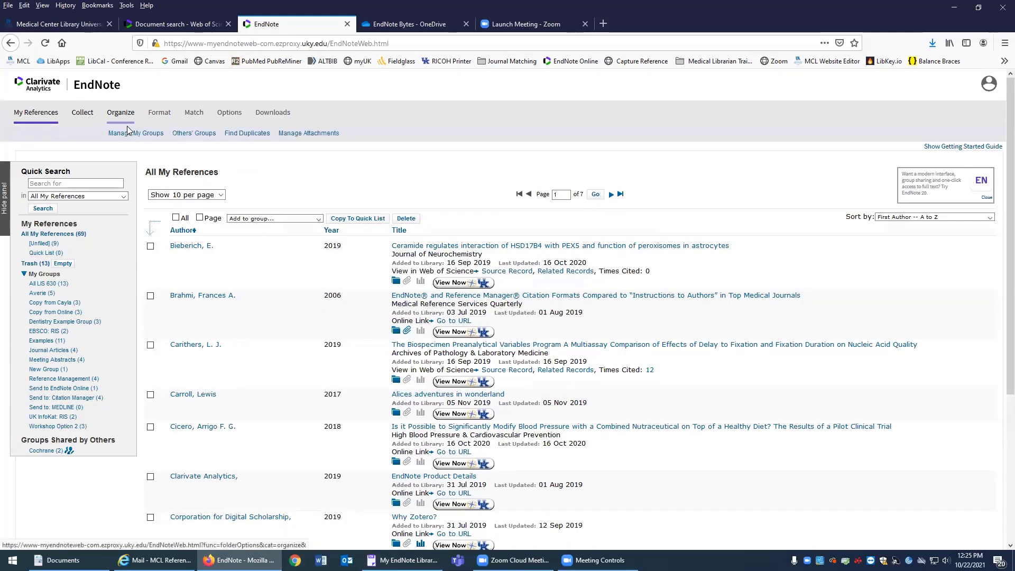
pyautogui.click(128, 135)
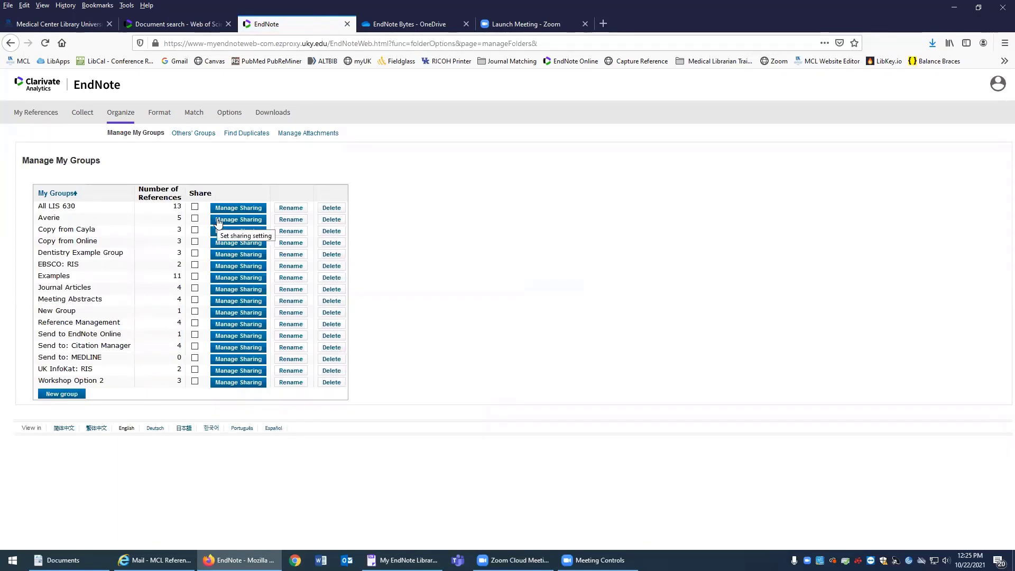
# Step: Review the sharing settings of the second group in the list, including the form for adding e-mail addresses with access rights, and close the form
pyautogui.click(218, 221)
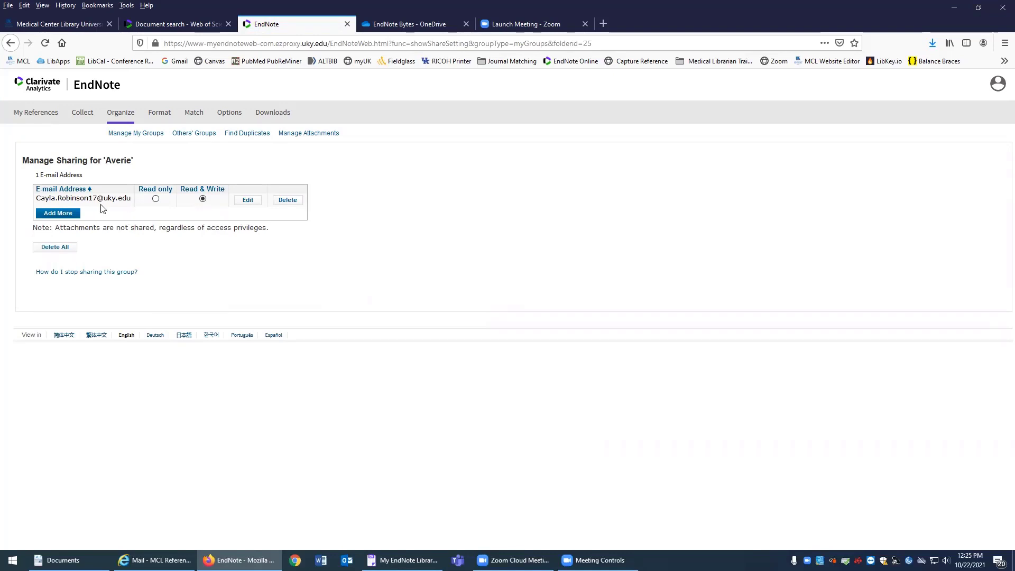
pyautogui.click(60, 214)
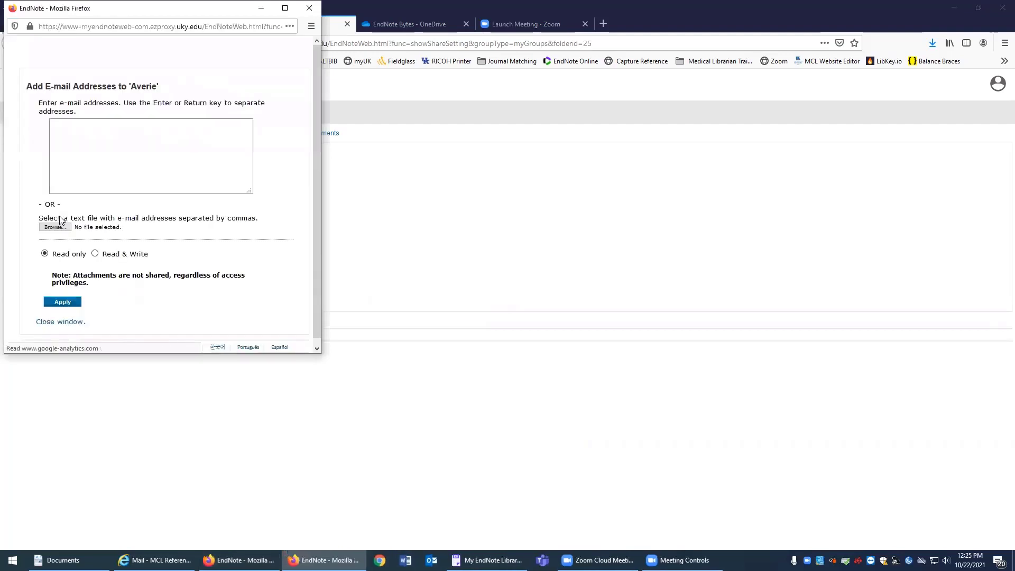
pyautogui.click(107, 149)
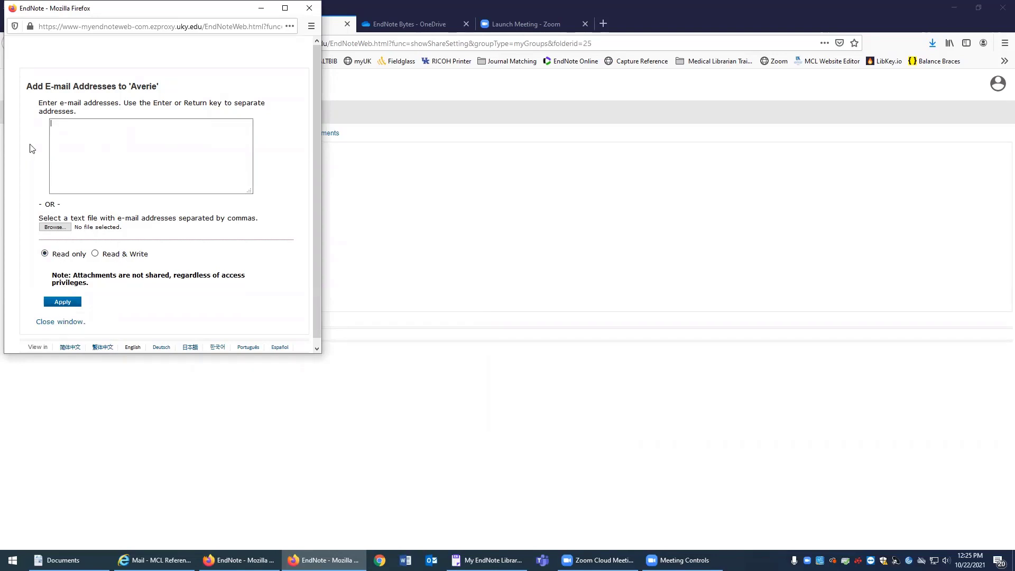
pyautogui.click(308, 8)
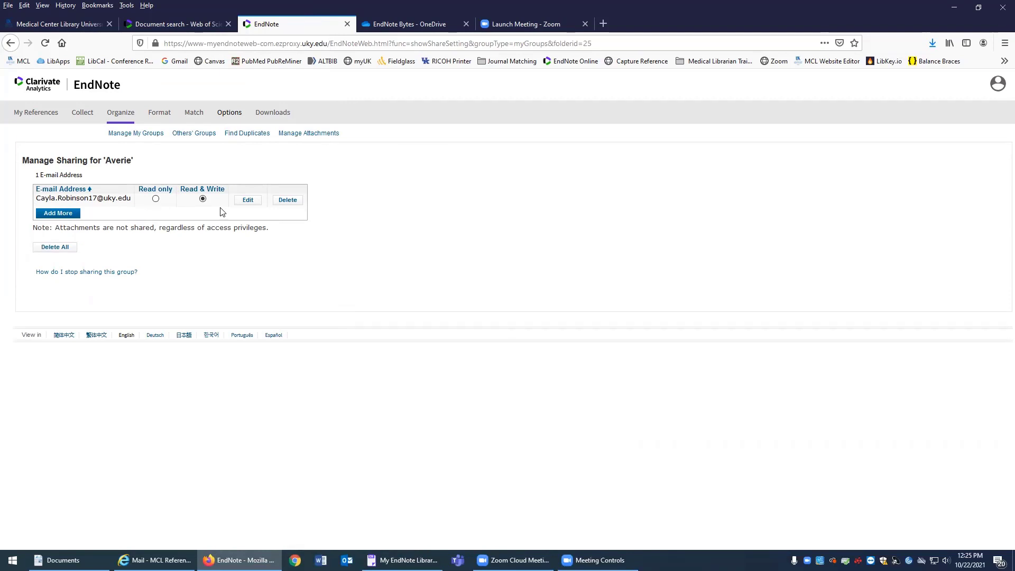
# Step: Return to My References and view the Cochrane group under Groups Shared by Others
pyautogui.click(11, 43)
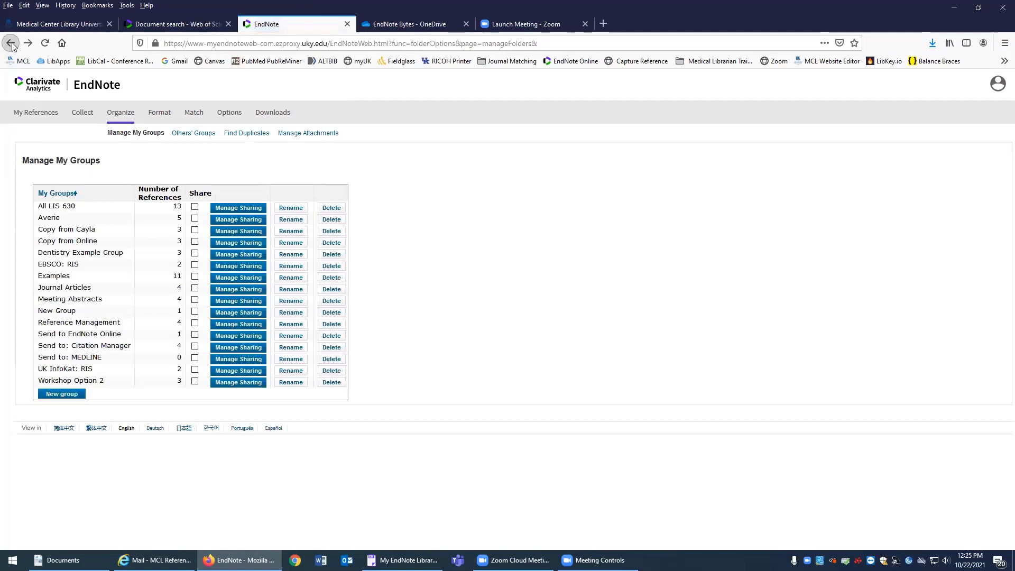
pyautogui.click(11, 43)
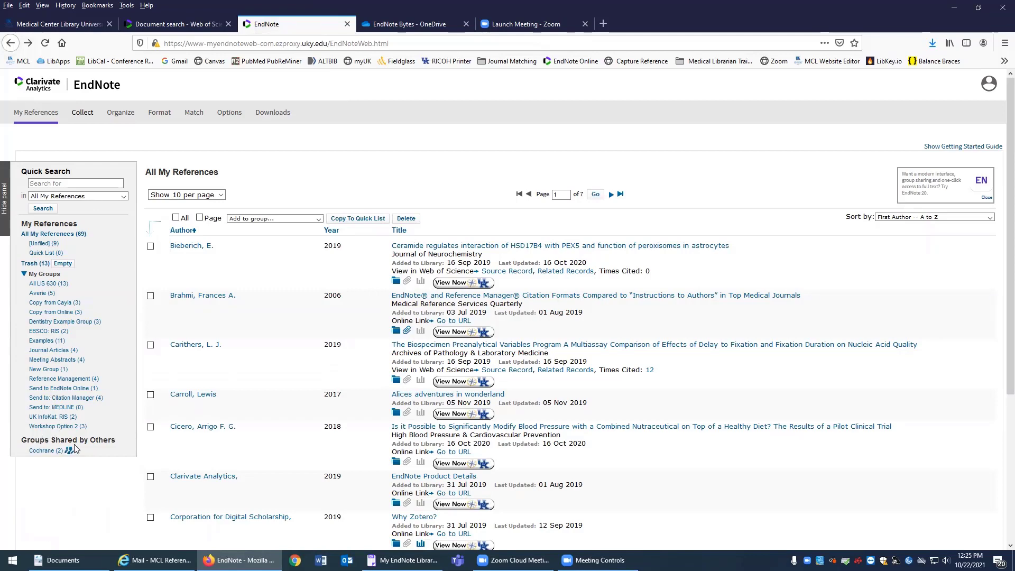
pyautogui.click(47, 452)
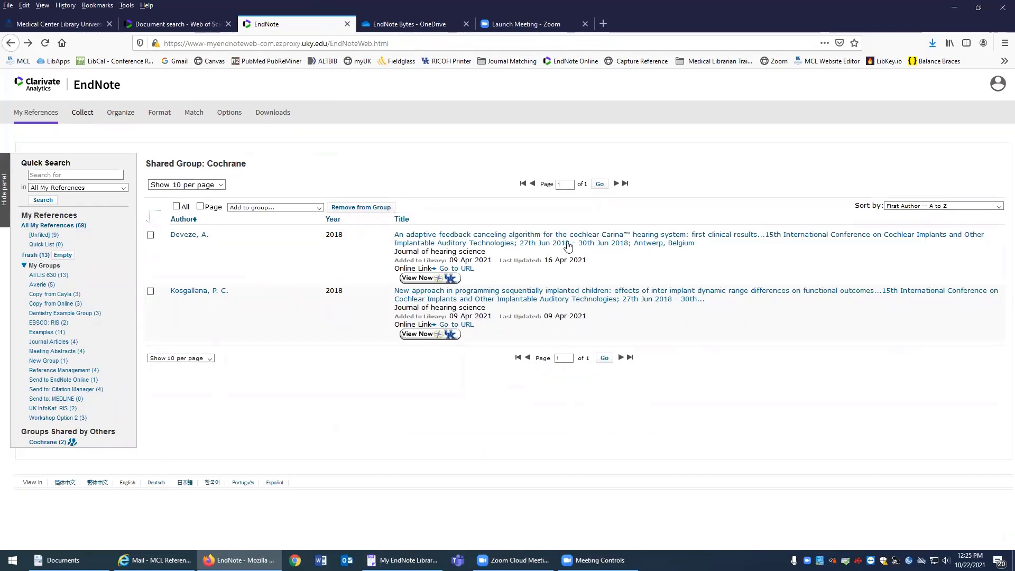
# Step: Switch to the EndNote 20 desktop library and open its shared Cochrane group, following the link to the group online
pyautogui.click(402, 560)
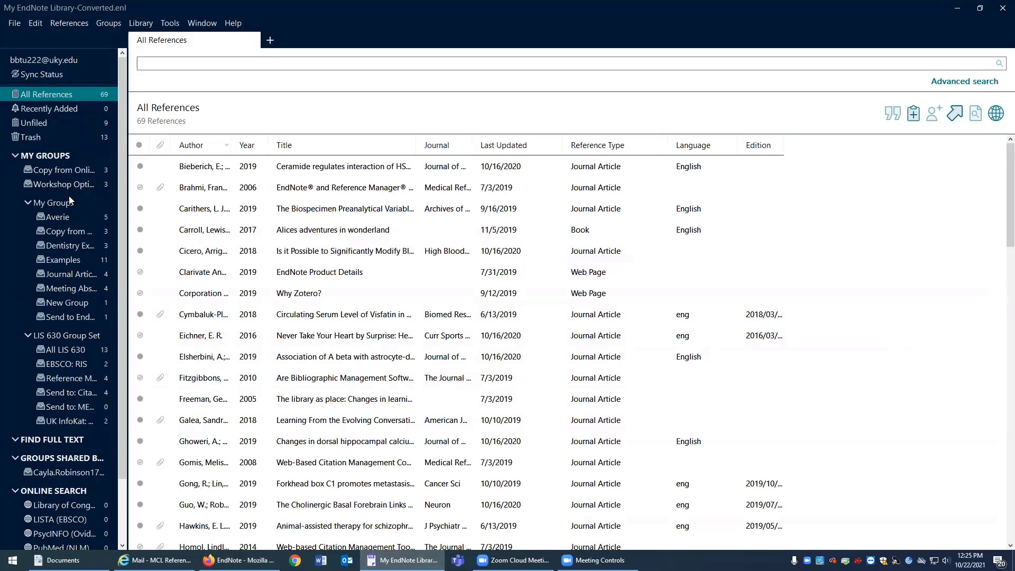
pyautogui.scroll(-1, 60, 178)
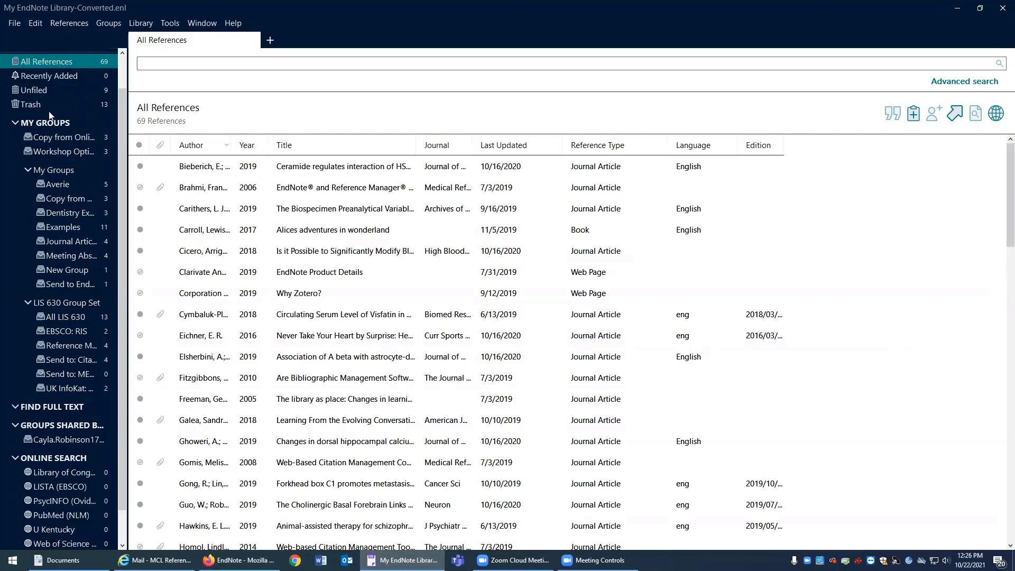
pyautogui.click(46, 441)
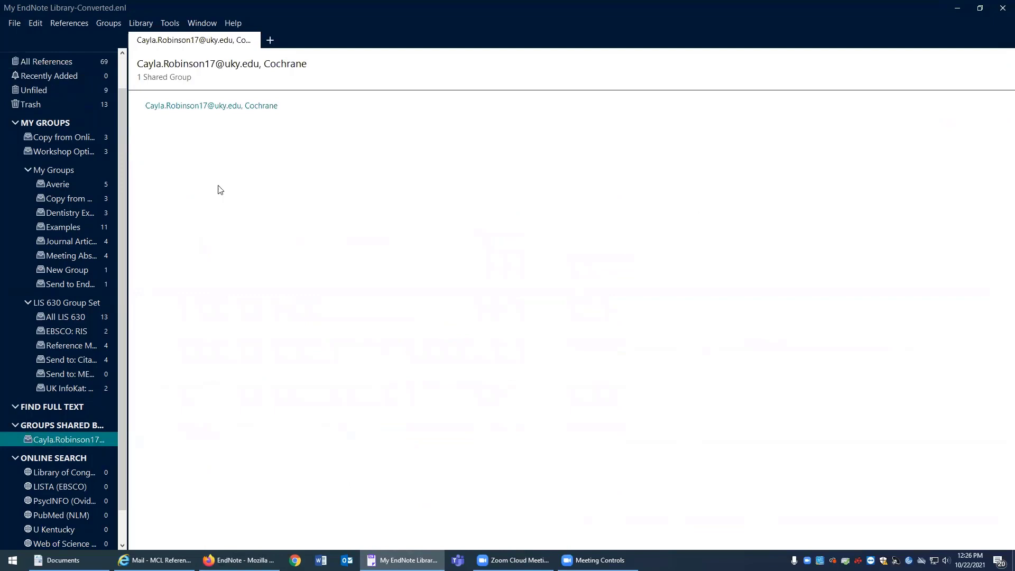
pyautogui.click(218, 105)
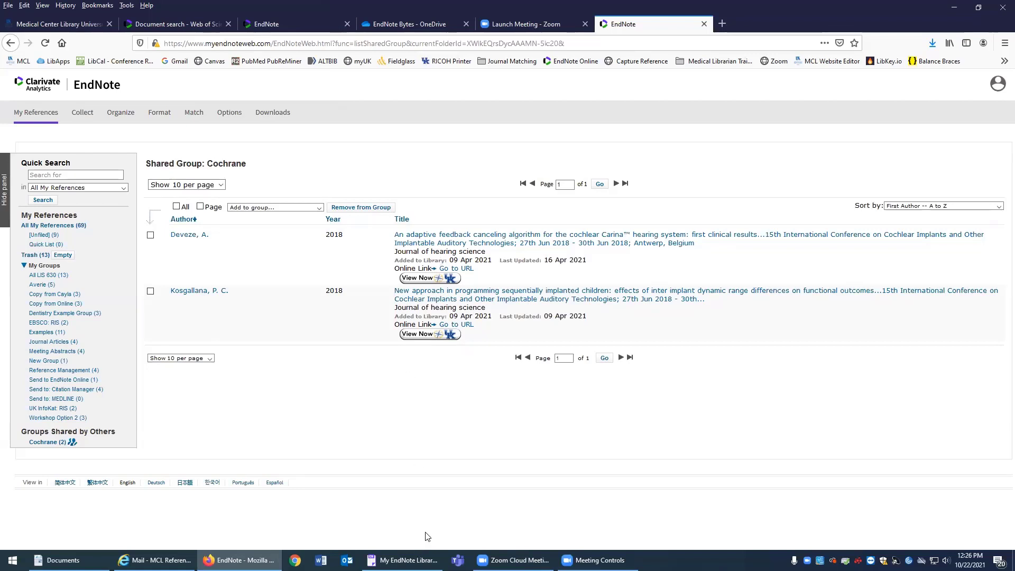
# Step: Switch back to EndNote 20, close the current library and open the recent library EndNote Bytes.enl
pyautogui.click(407, 560)
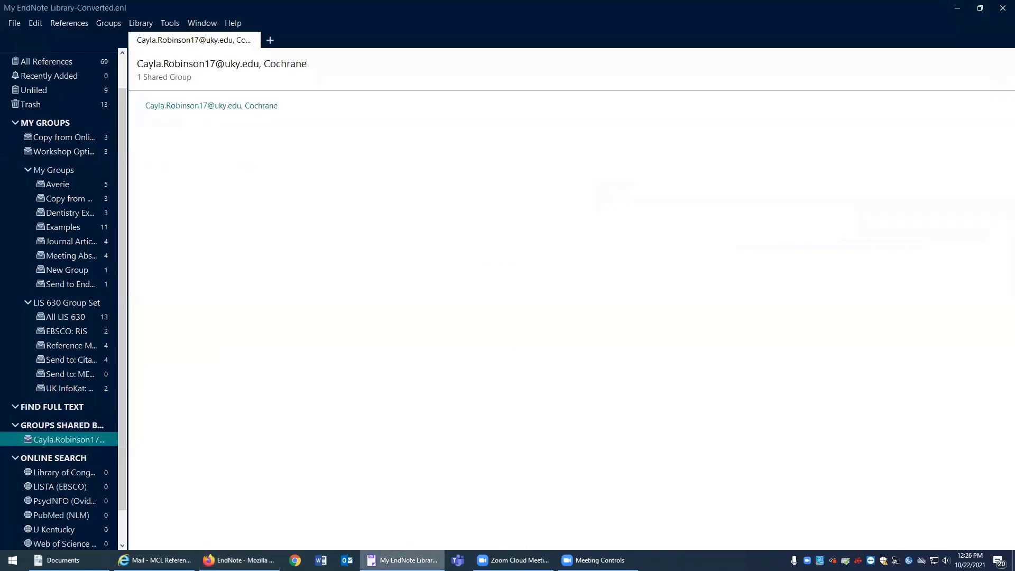
pyautogui.click(20, 21)
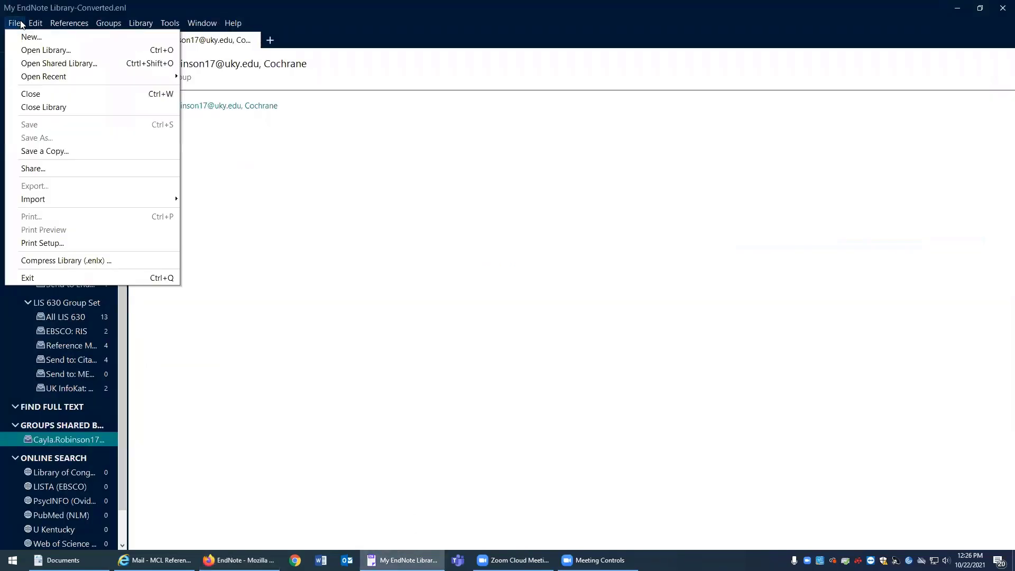
pyautogui.click(29, 106)
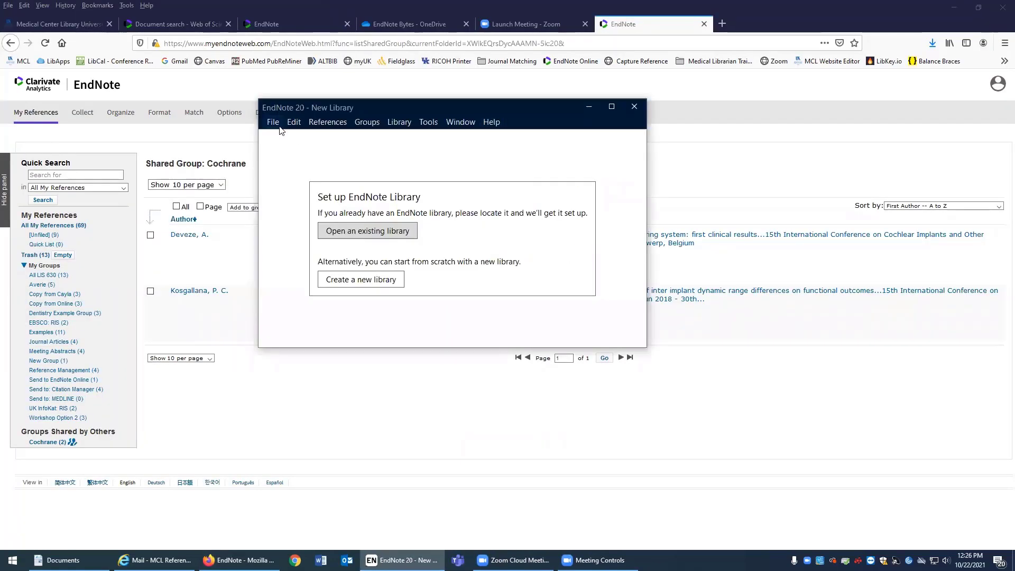
pyautogui.click(270, 122)
pyautogui.moveTo(293, 176)
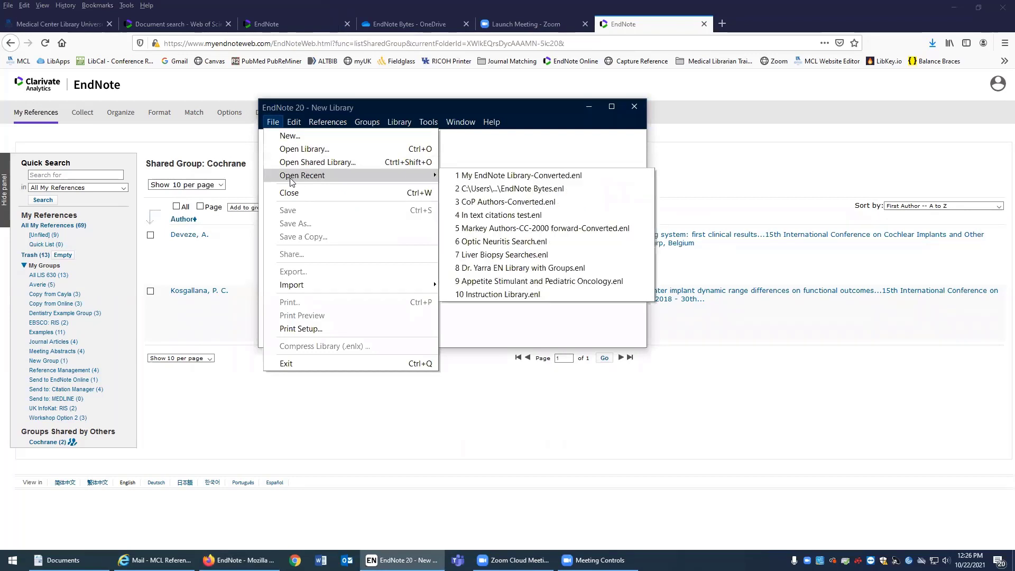
pyautogui.click(477, 188)
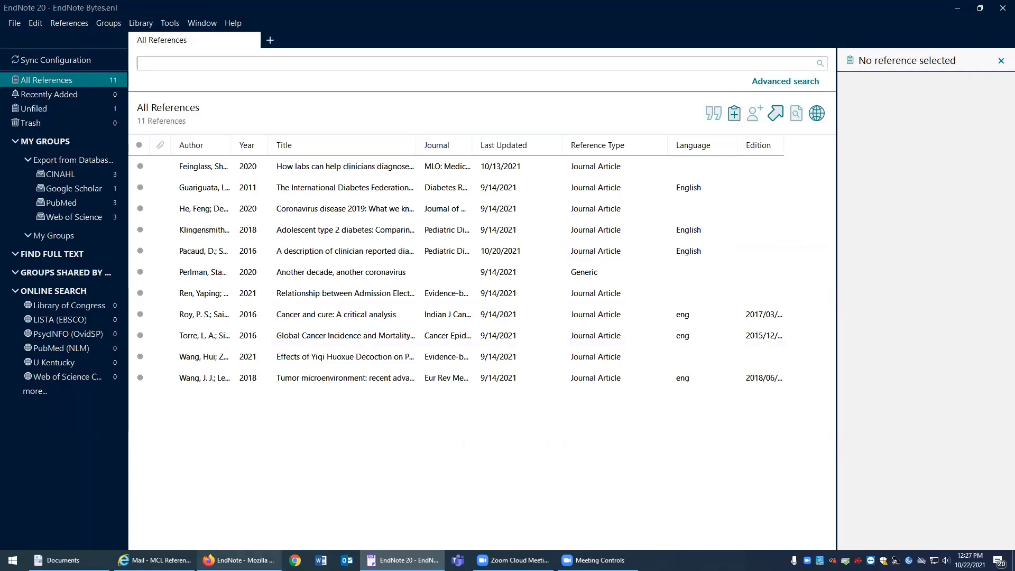
# Step: Switch to Firefox and examine the library file and Data folder in the EndNote Bytes folder on OneDrive
pyautogui.click(241, 560)
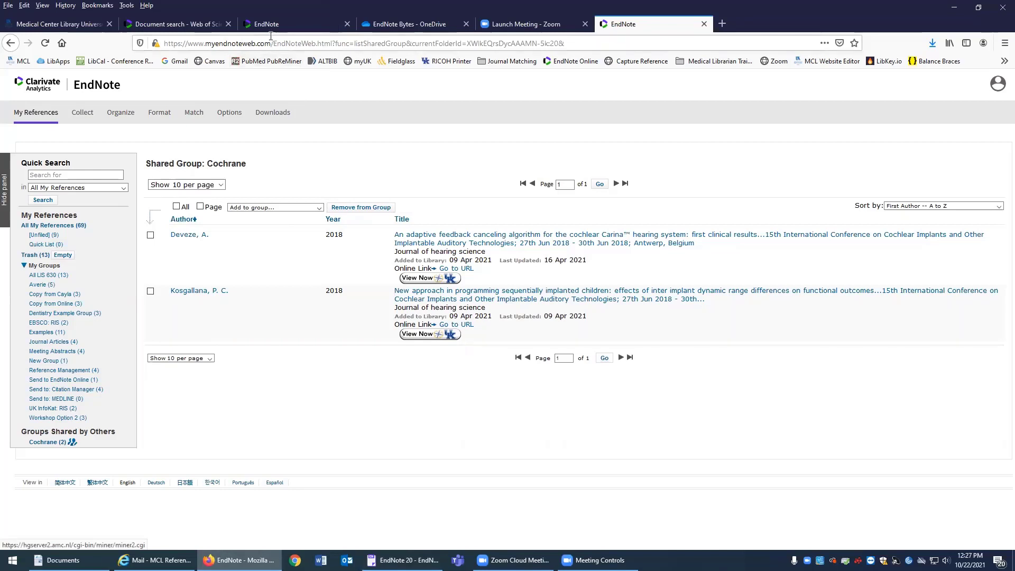
pyautogui.click(373, 27)
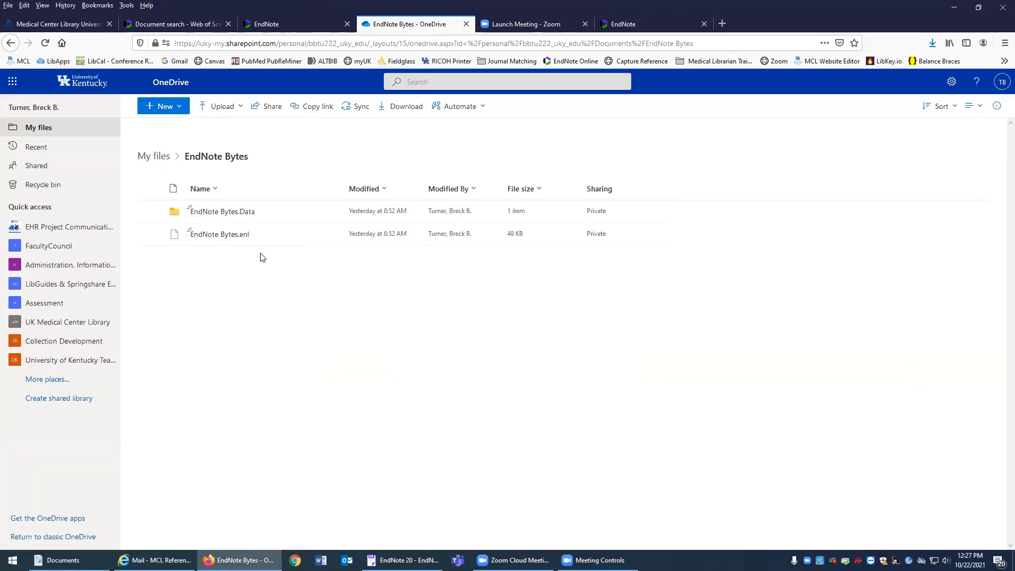
pyautogui.moveTo(243, 236)
pyautogui.moveTo(240, 560)
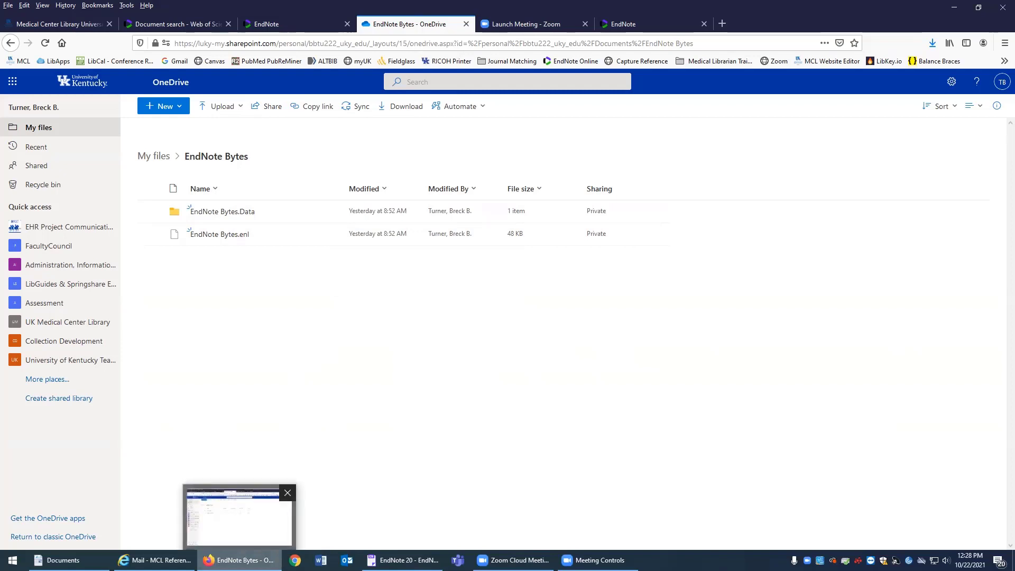
# Step: Switch to EndNote 20 and set up a compressed library with file attachments, covering all references in EndNote Bytes.enl
pyautogui.click(403, 560)
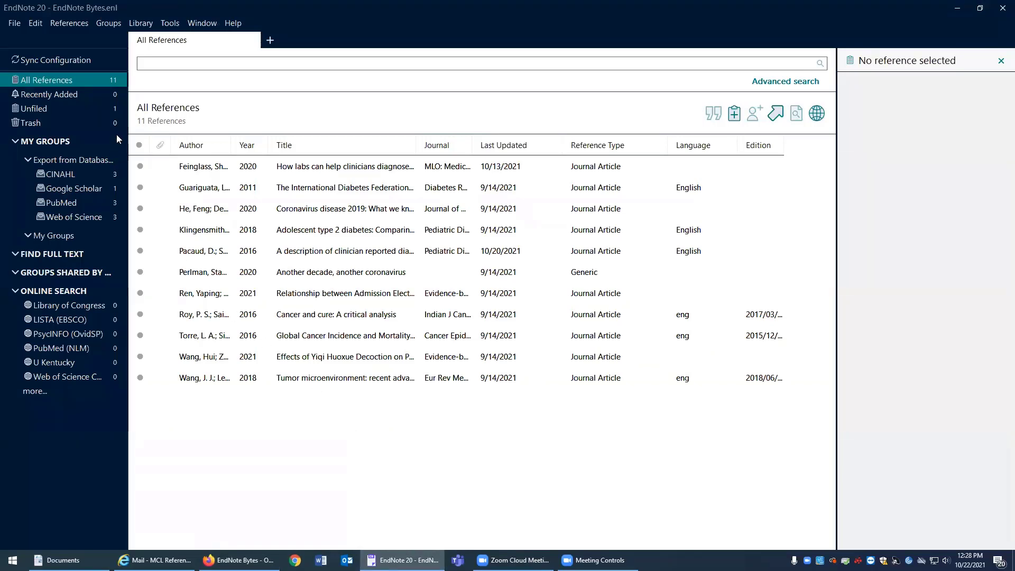
pyautogui.click(14, 23)
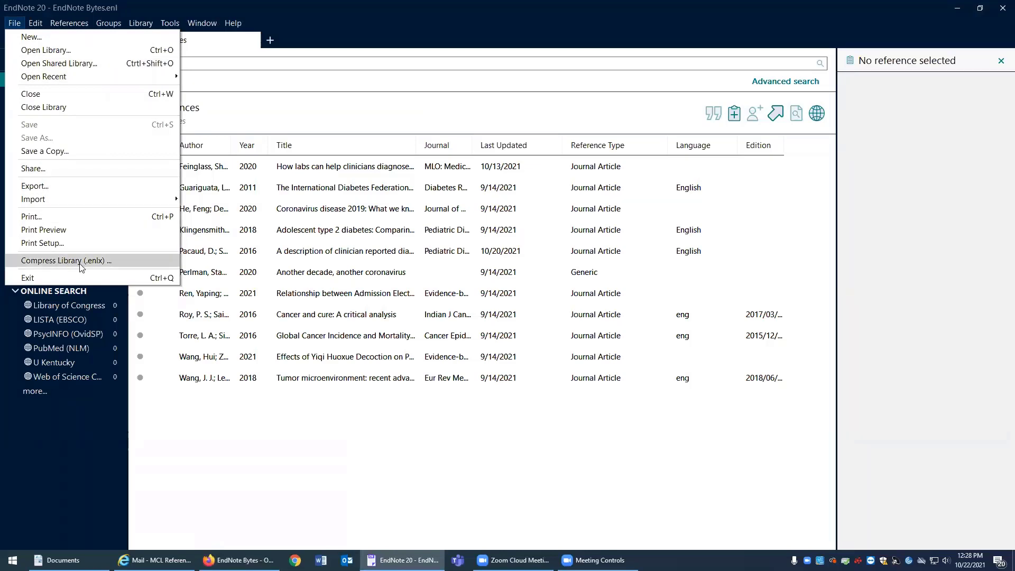
pyautogui.click(103, 266)
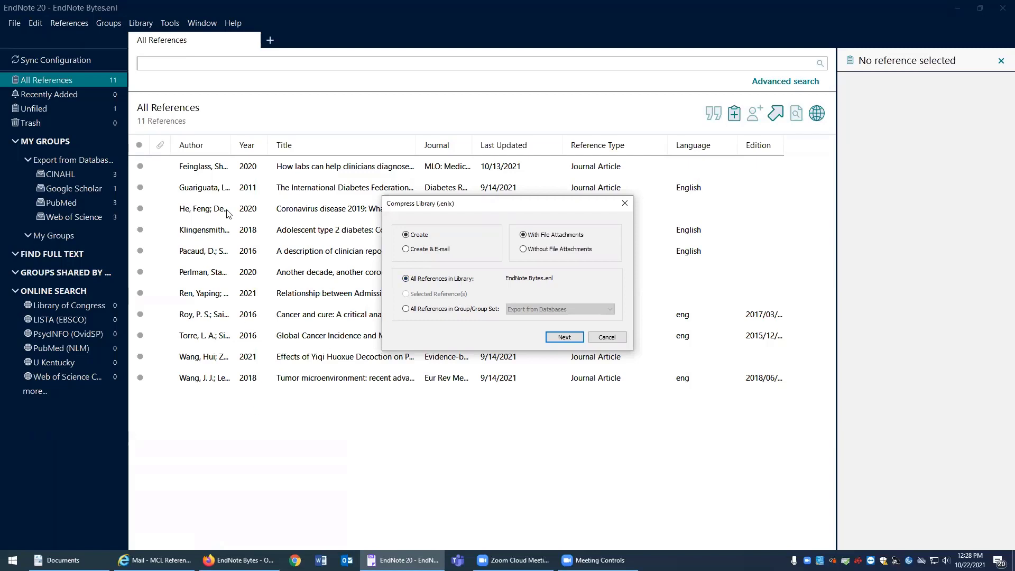
pyautogui.click(478, 310)
pyautogui.click(427, 281)
pyautogui.click(564, 338)
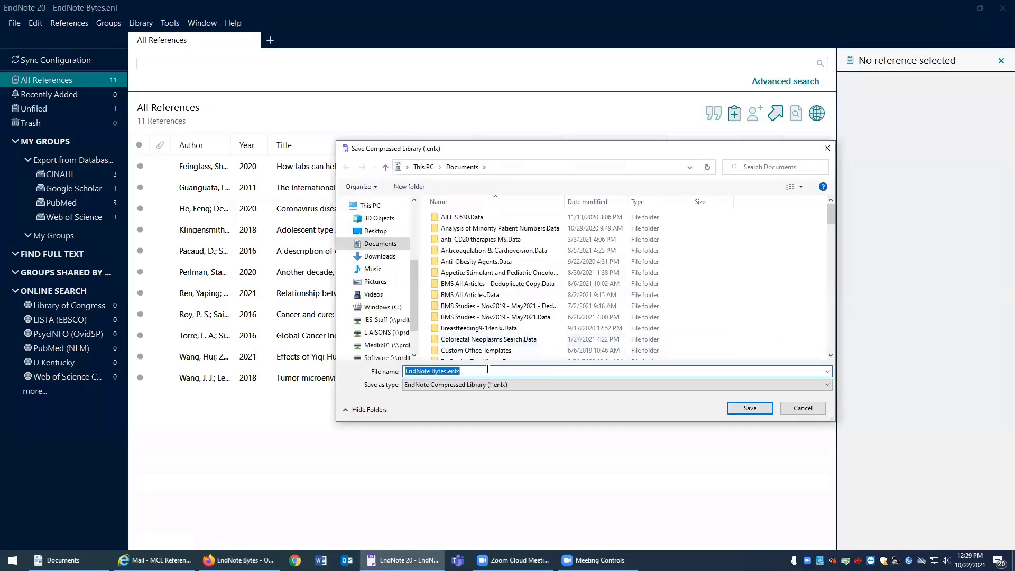
# Step: Save the compressed library in Documents as EndNote Bytes - Compressed Library.enlx
pyautogui.press('Right')
pyautogui.write('- Compressed Library')
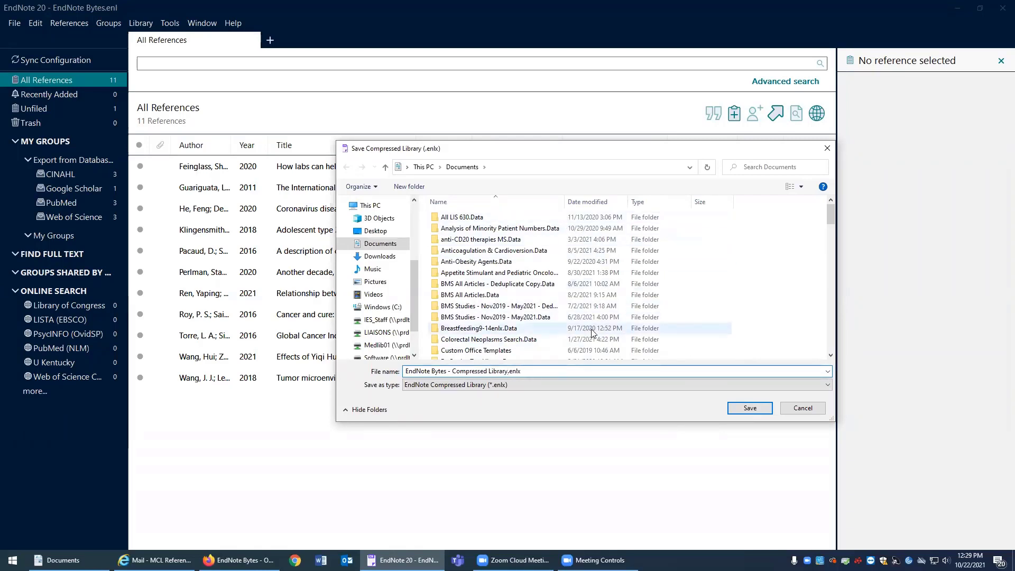
pyautogui.click(740, 409)
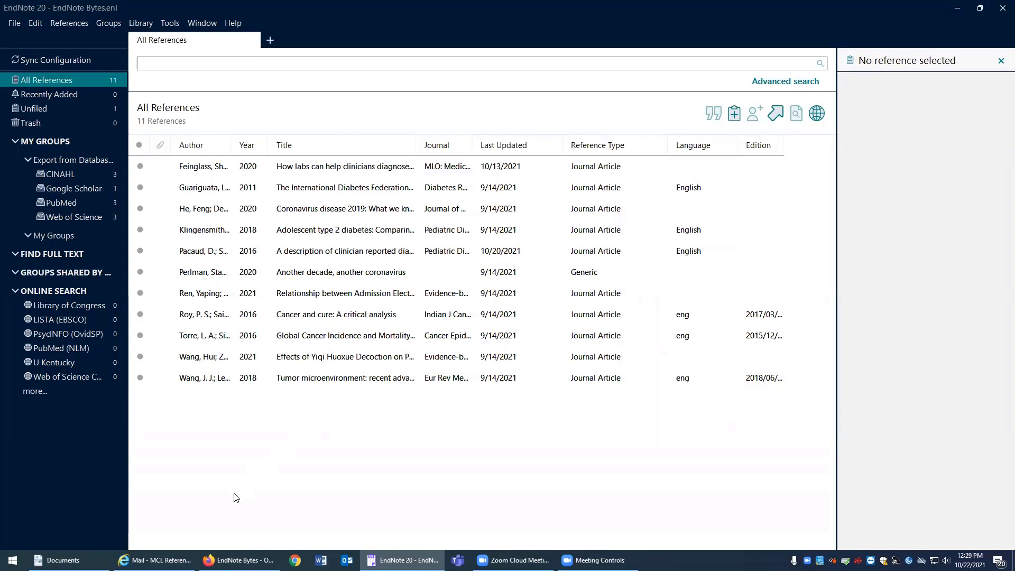
# Step: Locate EndNote Bytes - Compressed Library.enlx in the Documents folder in File Explorer and open it in EndNote
pyautogui.click(62, 559)
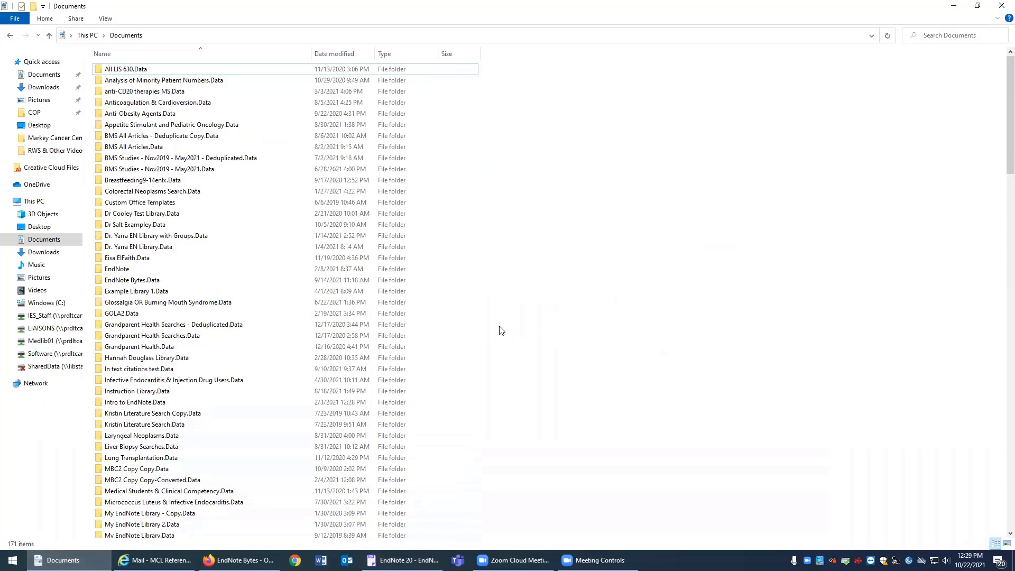
pyautogui.scroll(-8, 456, 332)
pyautogui.scroll(-10, 455, 333)
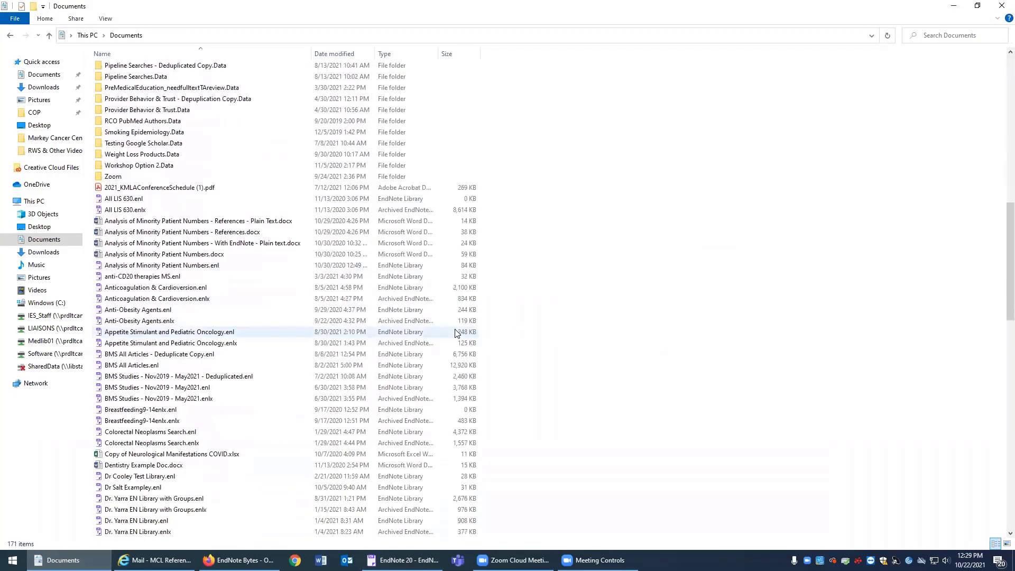
pyautogui.scroll(-10, 456, 333)
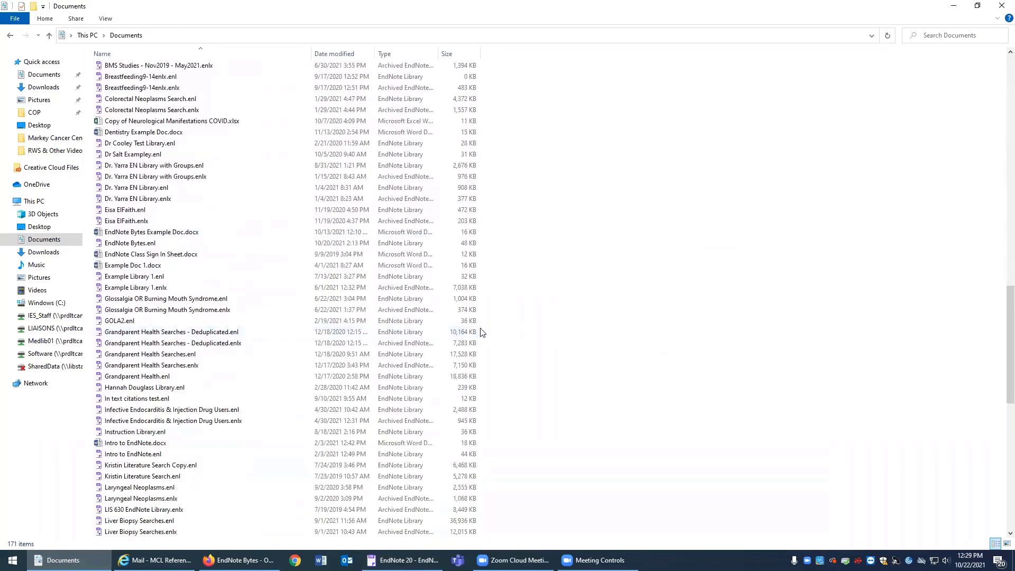
pyautogui.scroll(-4, 482, 332)
pyautogui.scroll(-3, 482, 332)
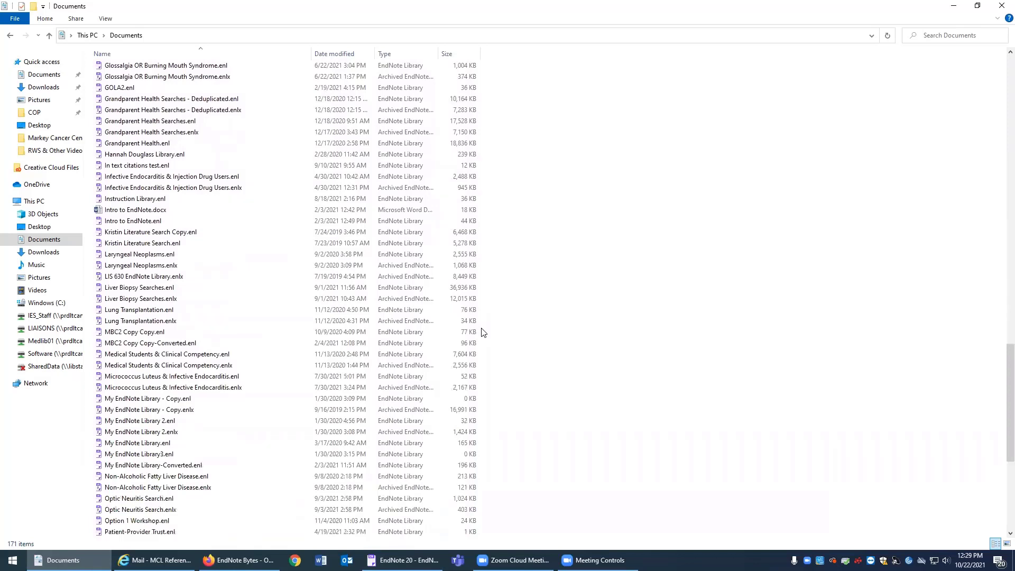
pyautogui.scroll(3, 482, 332)
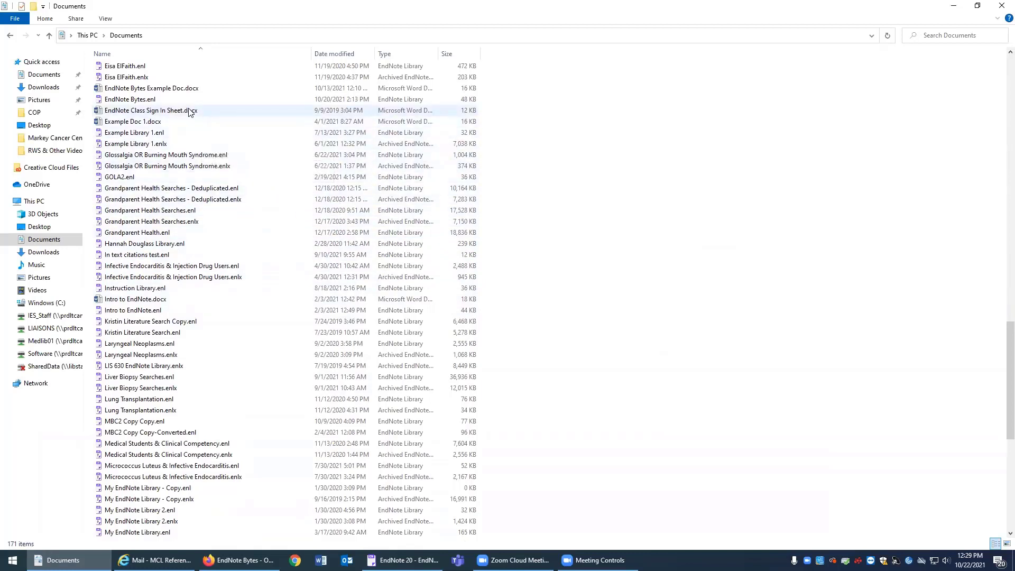
pyautogui.scroll(1, 188, 111)
pyautogui.scroll(-12, 552, 314)
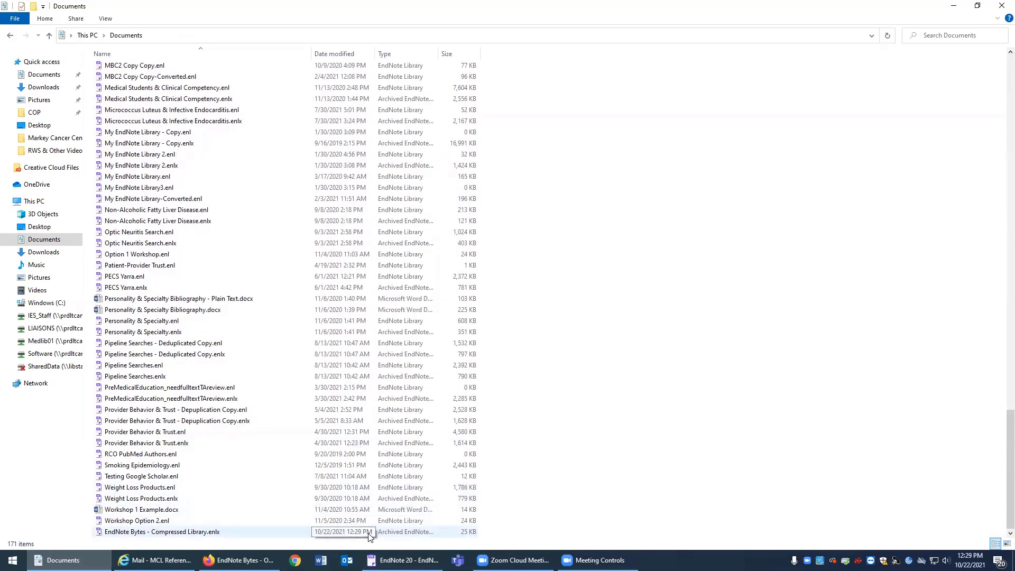
pyautogui.moveTo(135, 534)
pyautogui.mouseDown()
pyautogui.moveTo(114, 537)
pyautogui.moveTo(131, 534)
pyautogui.mouseUp()
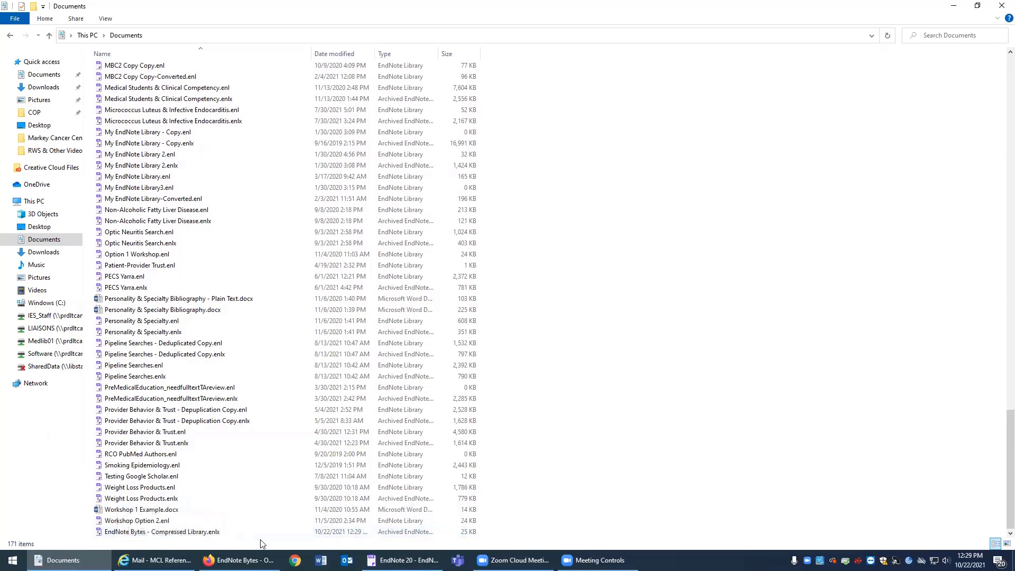
pyautogui.doubleClick(223, 534)
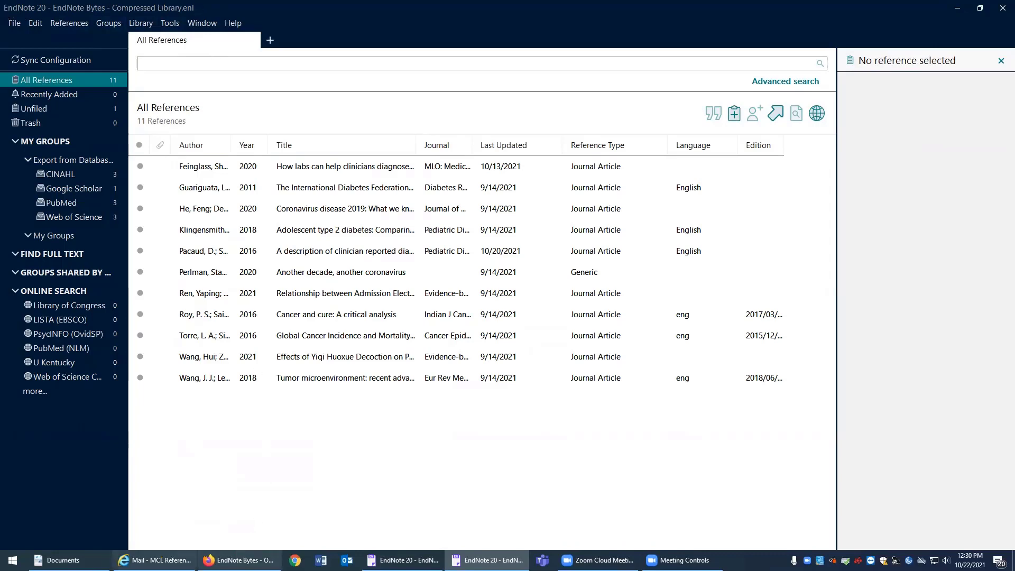
# Step: Switch back to the Documents folder in File Explorer and check for the Data folder extracted from the compressed library
pyautogui.click(120, 543)
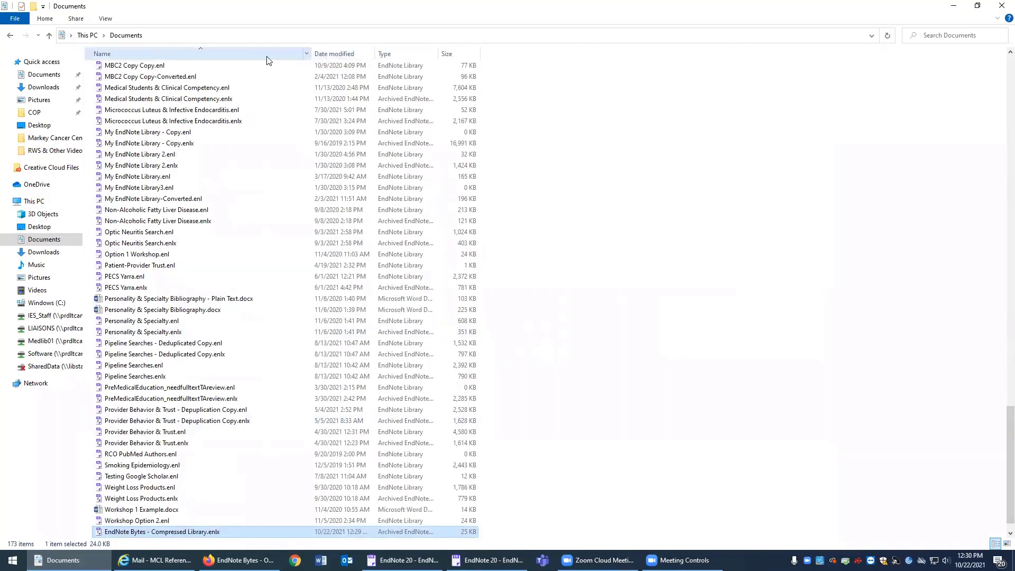
pyautogui.click(125, 36)
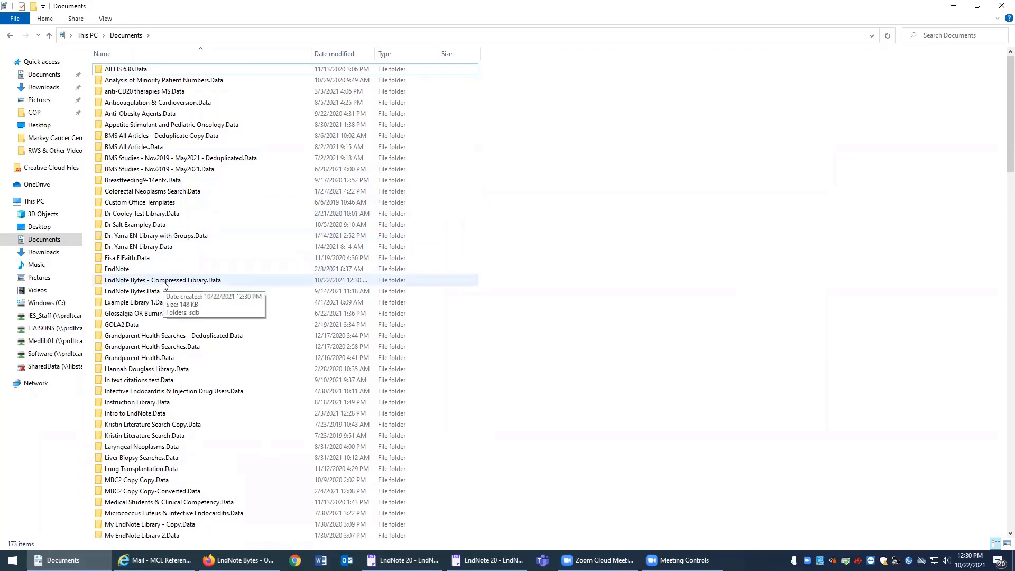
# Step: Check the Documents folder for the extracted EndNote library file and return to the compressed library in EndNote 20
pyautogui.scroll(-20, 465, 372)
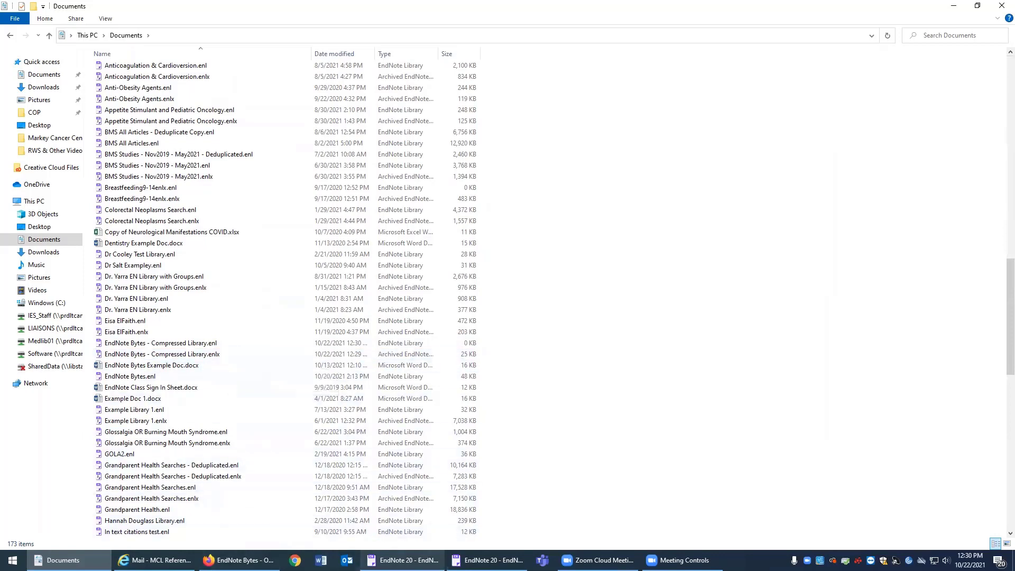
pyautogui.click(480, 555)
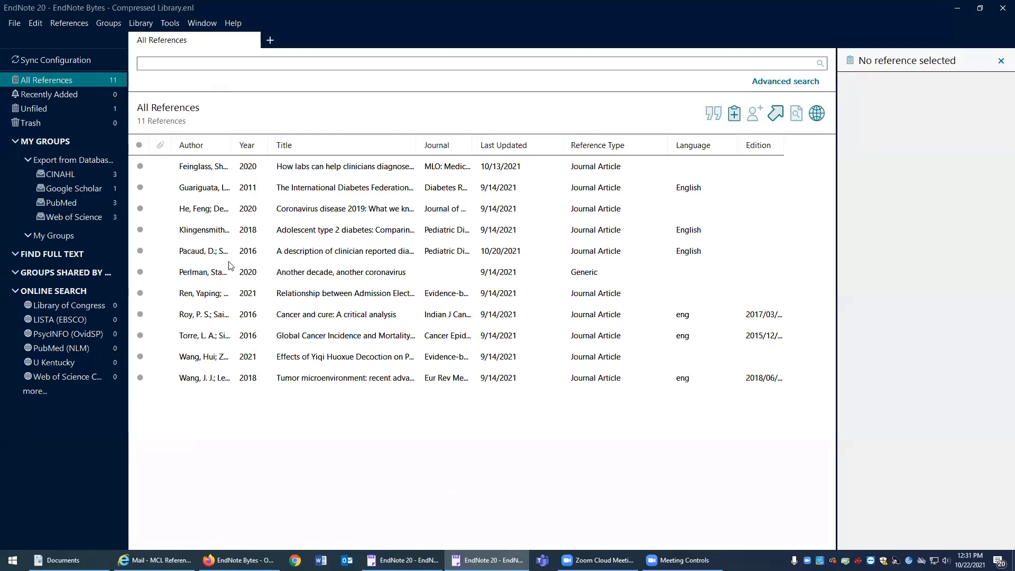
# Step: Select all references in the compressed library and set up their export as a Text File (*.txt)
pyautogui.click(220, 169)
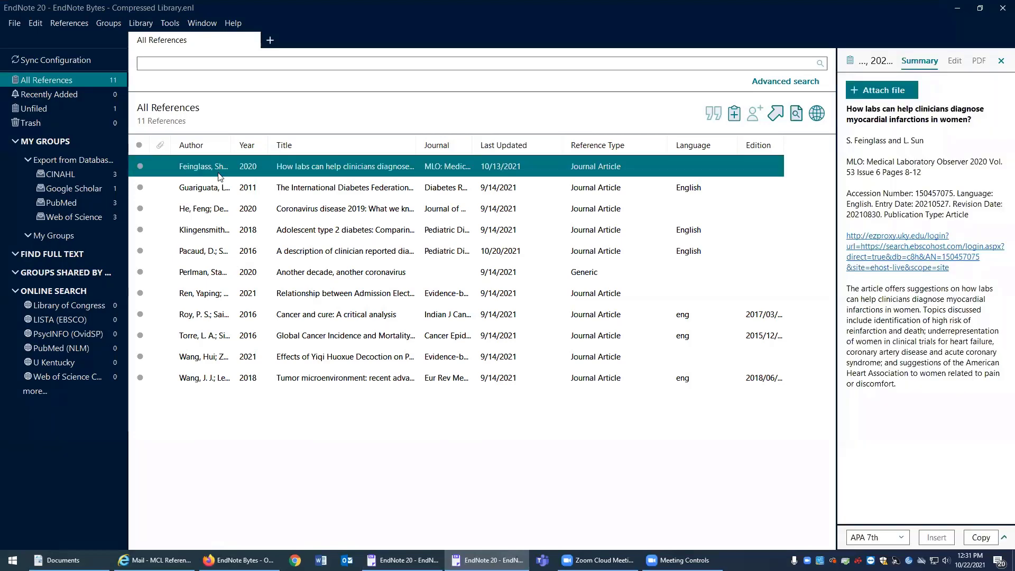
pyautogui.keyDown('shift'); pyautogui.click(222, 379); pyautogui.keyUp('shift')
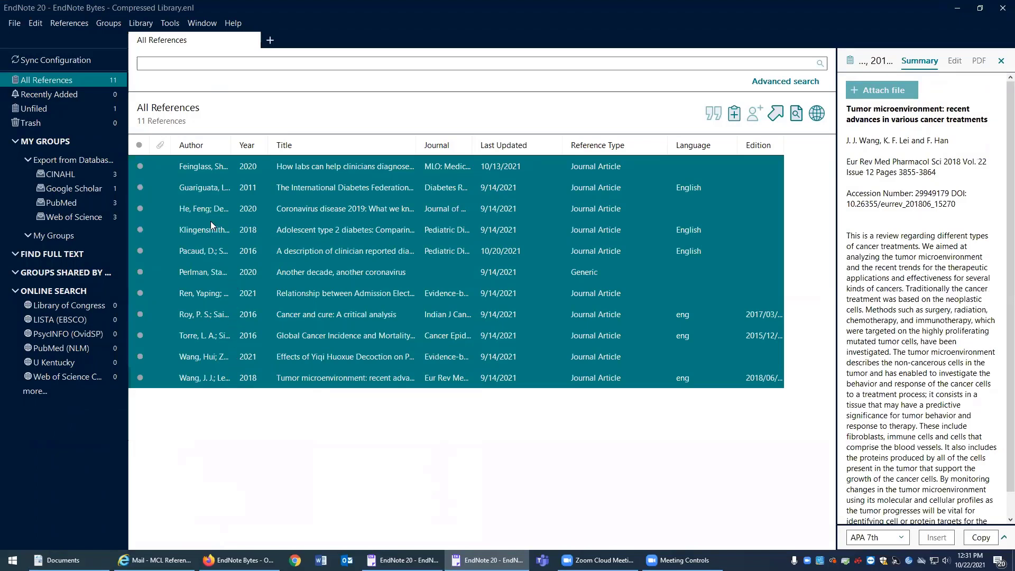
pyautogui.click(15, 27)
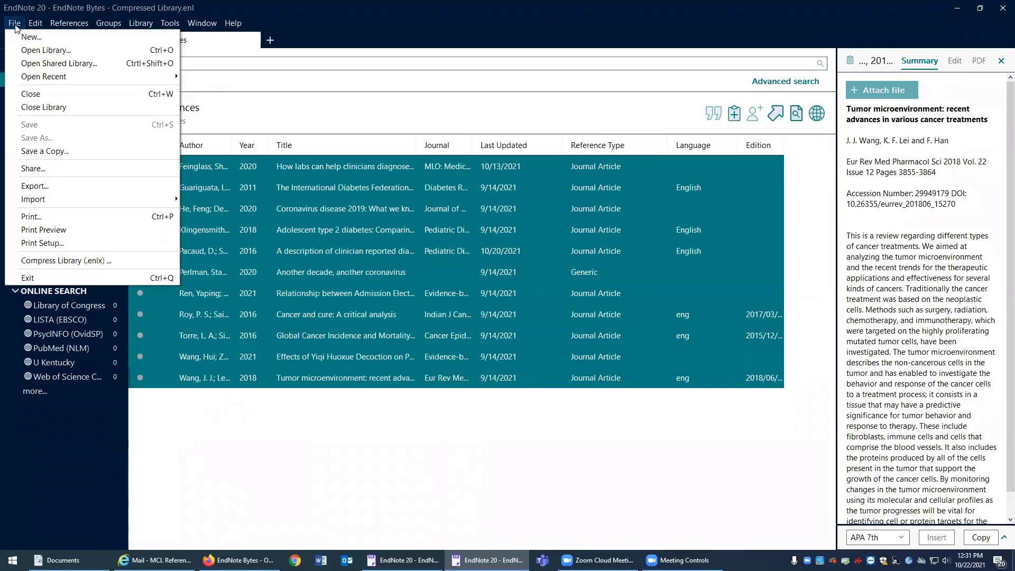
pyautogui.click(48, 188)
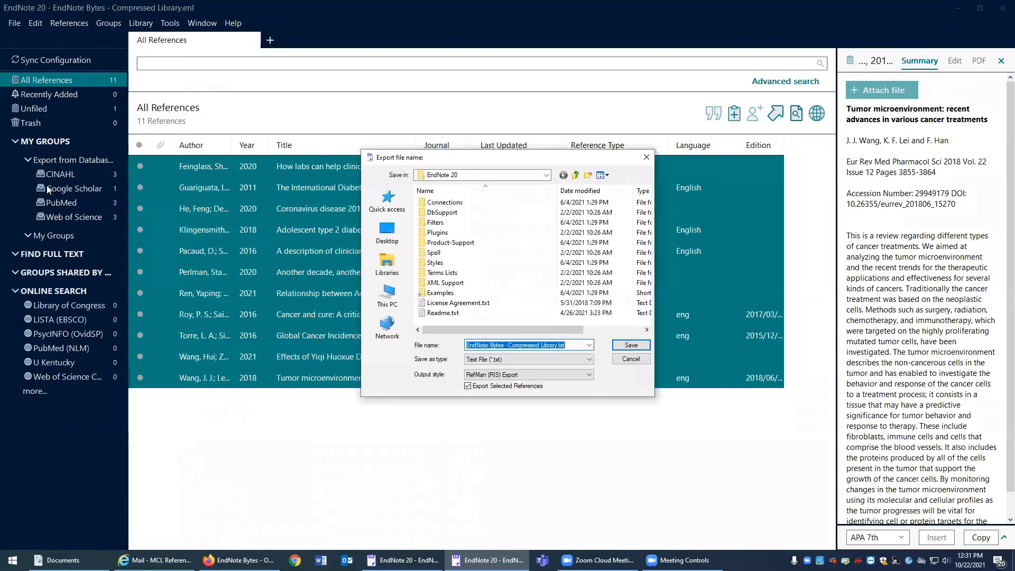
pyautogui.click(558, 346)
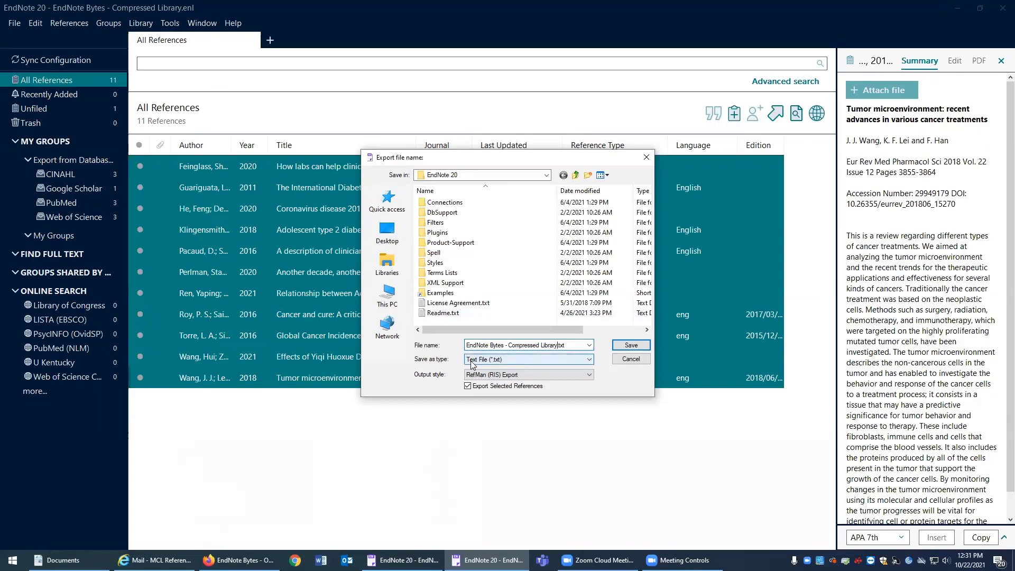
pyautogui.click(494, 363)
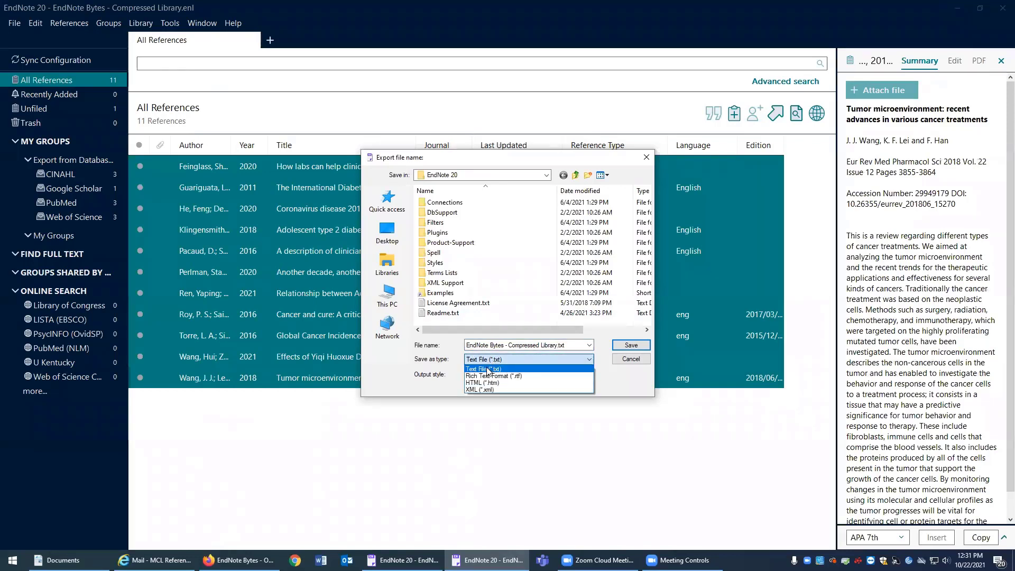
pyautogui.click(487, 370)
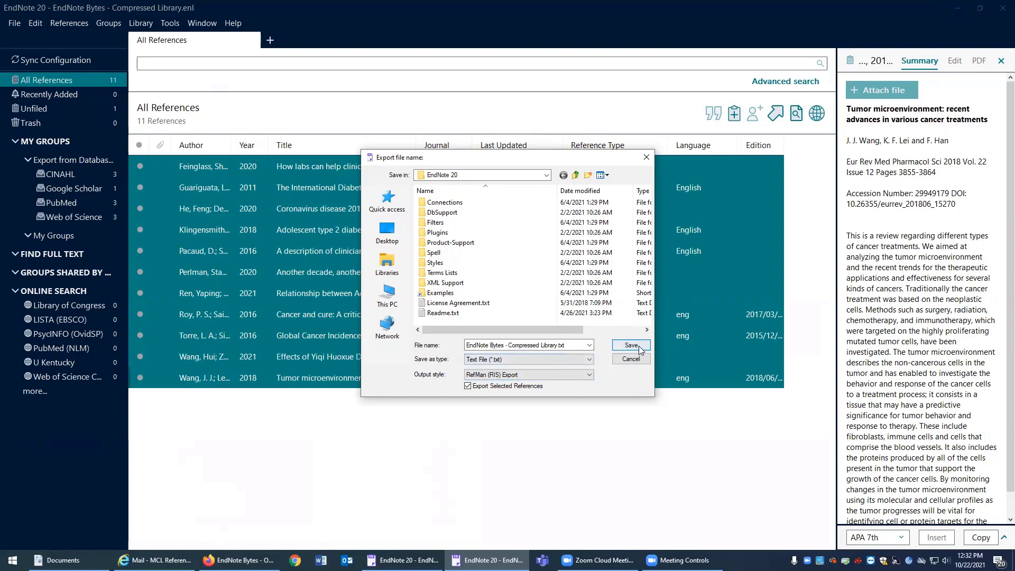
# Step: Save the export in the Documents folder as EndNote Bytes - Compressed Library.txt
pyautogui.click(547, 175)
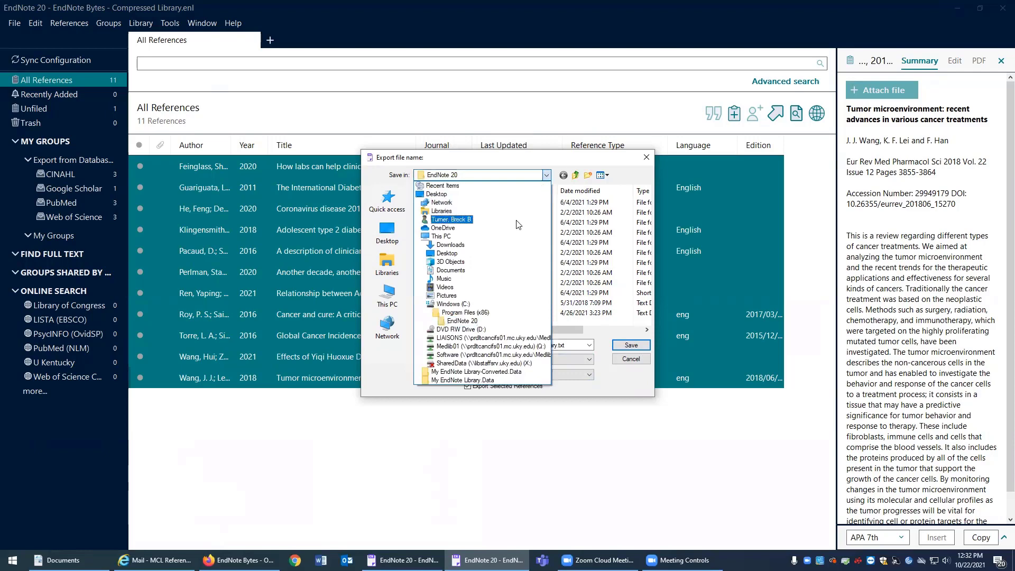
pyautogui.click(489, 269)
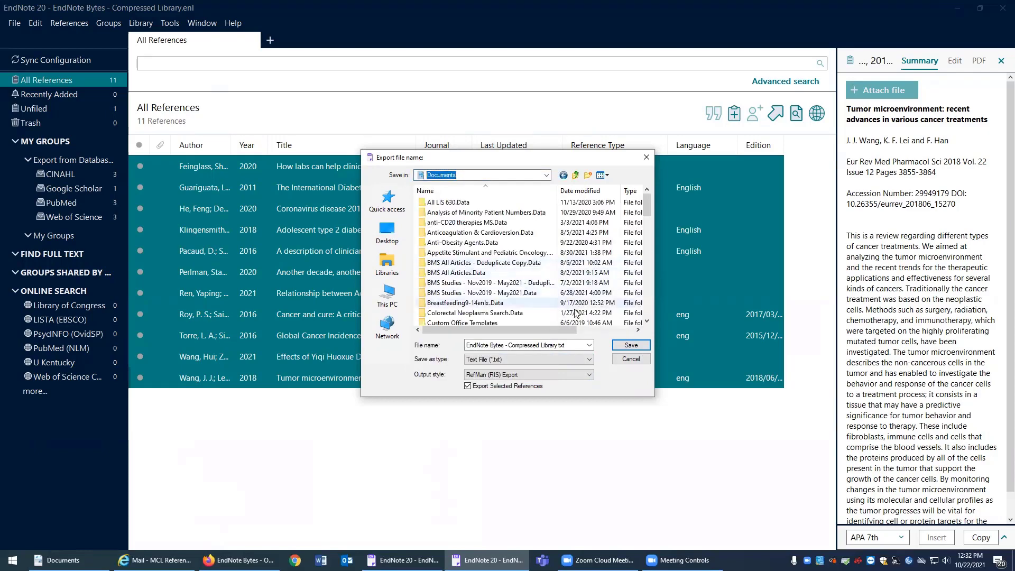
pyautogui.click(632, 345)
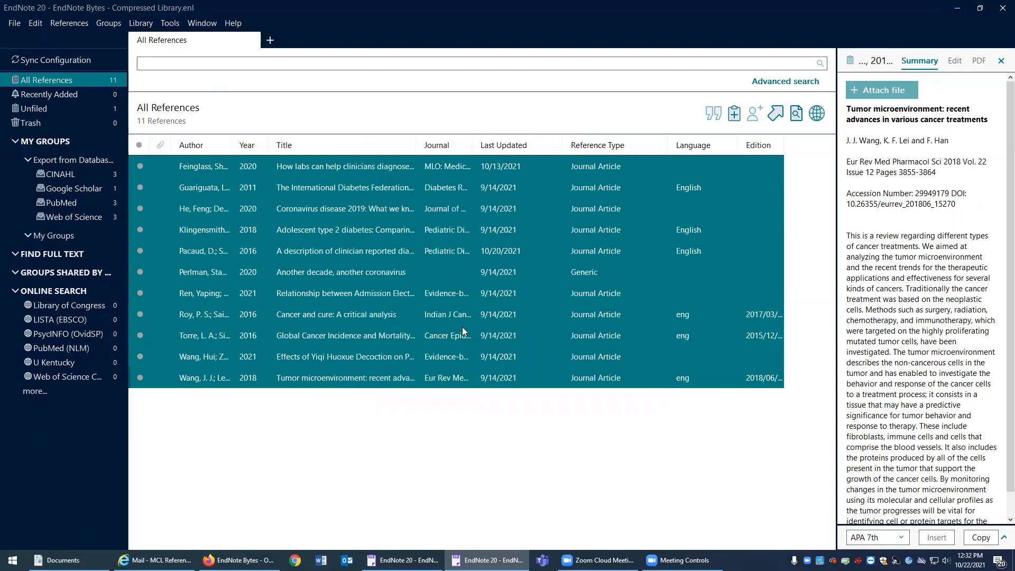
# Step: Clear the reference selection and close both open libraries, EndNote Bytes - Compressed Library.enl and EndNote Bytes.enl
pyautogui.click(332, 428)
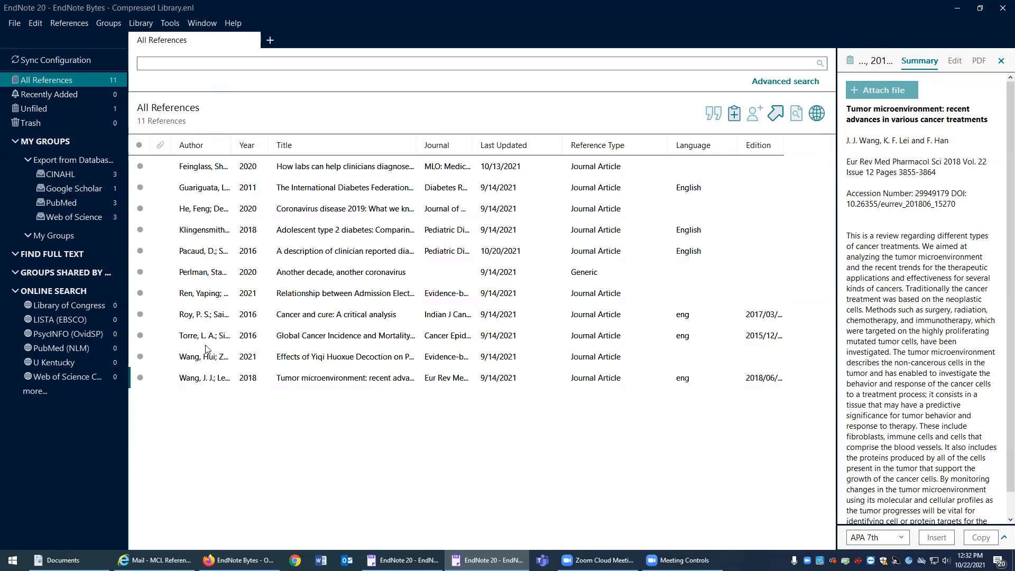
pyautogui.click(16, 22)
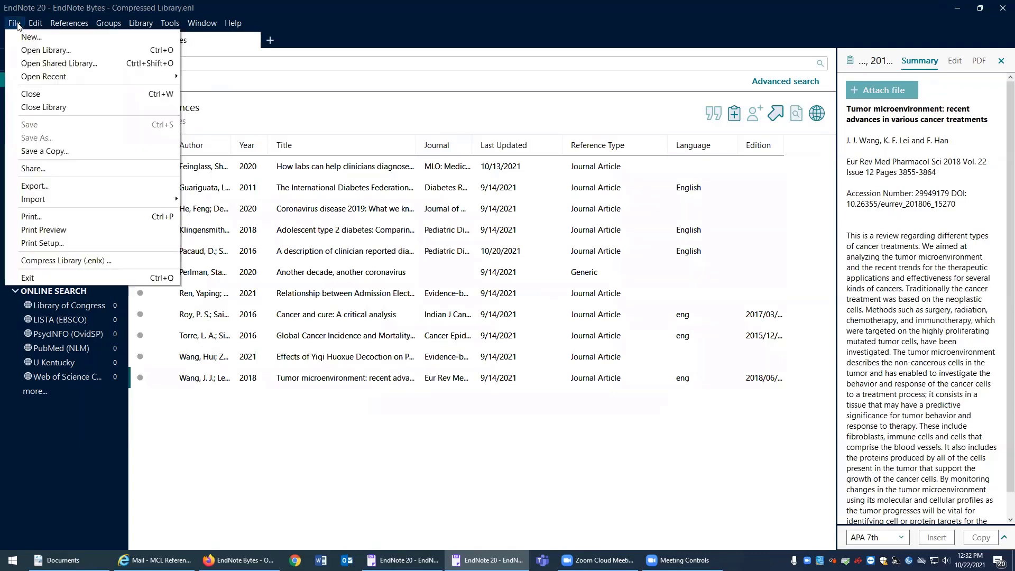
pyautogui.click(38, 106)
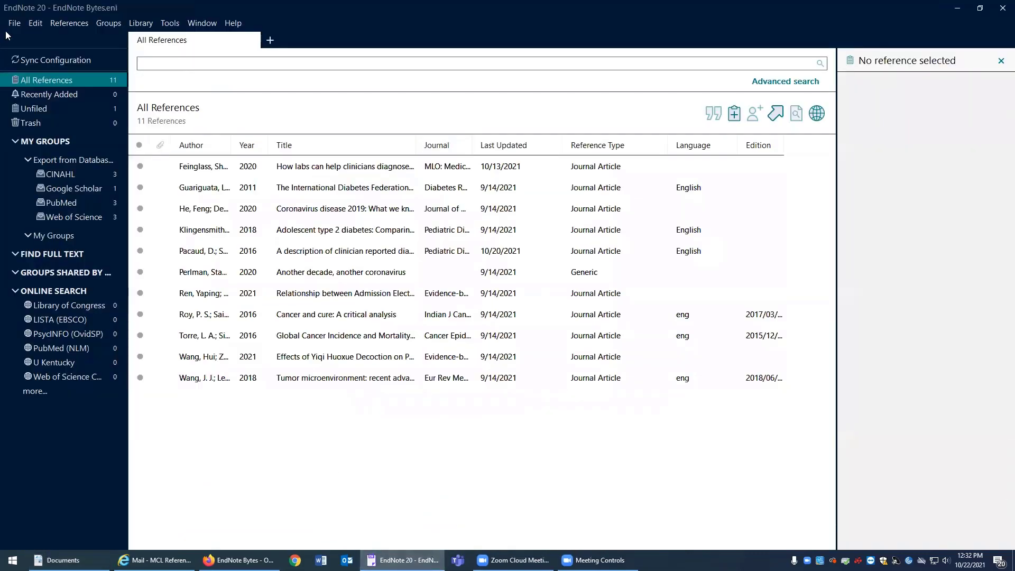
pyautogui.click(14, 23)
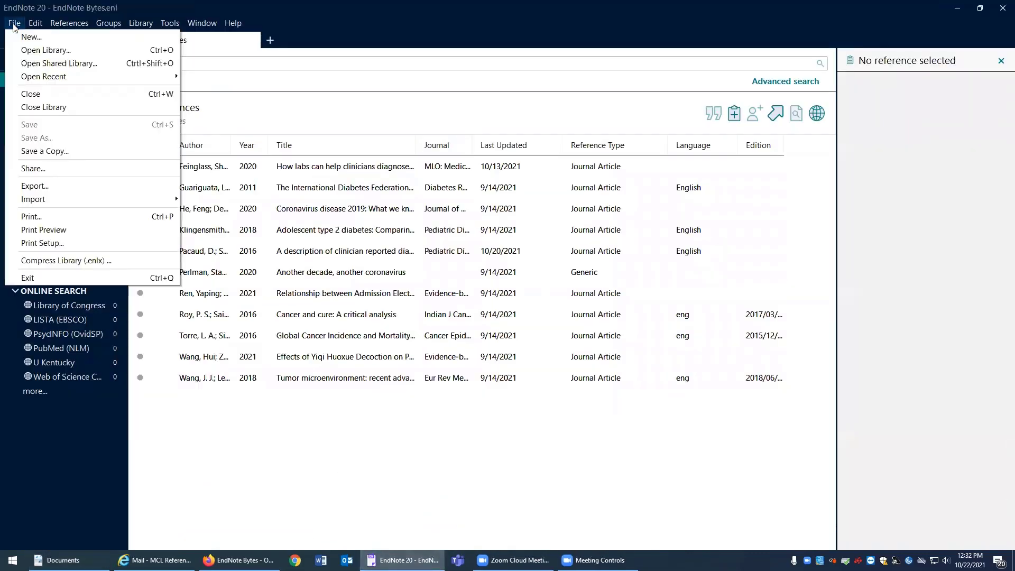
pyautogui.click(38, 107)
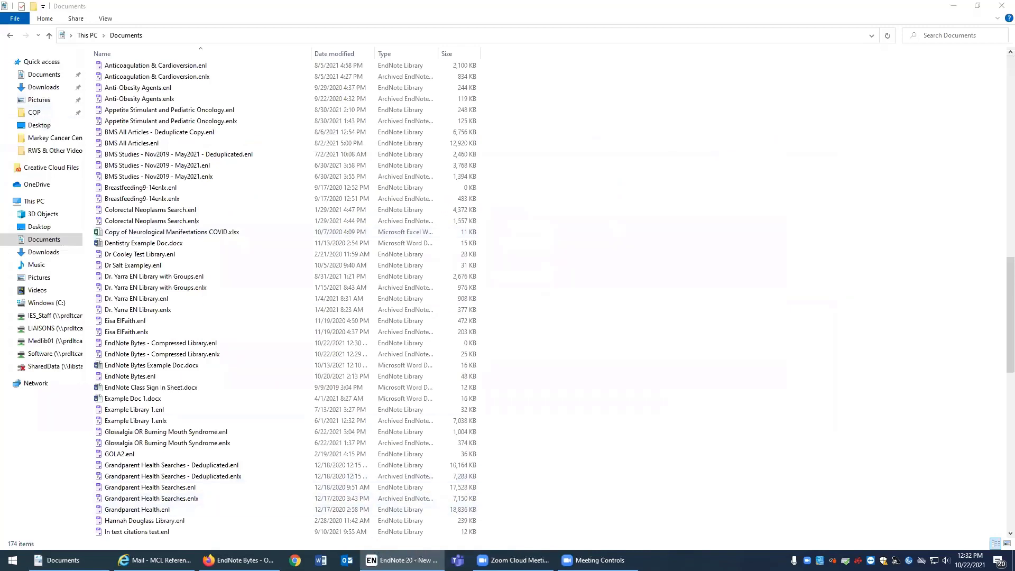
# Step: Create a new EndNote library in Documents named Text File Library.enl
pyautogui.click(407, 321)
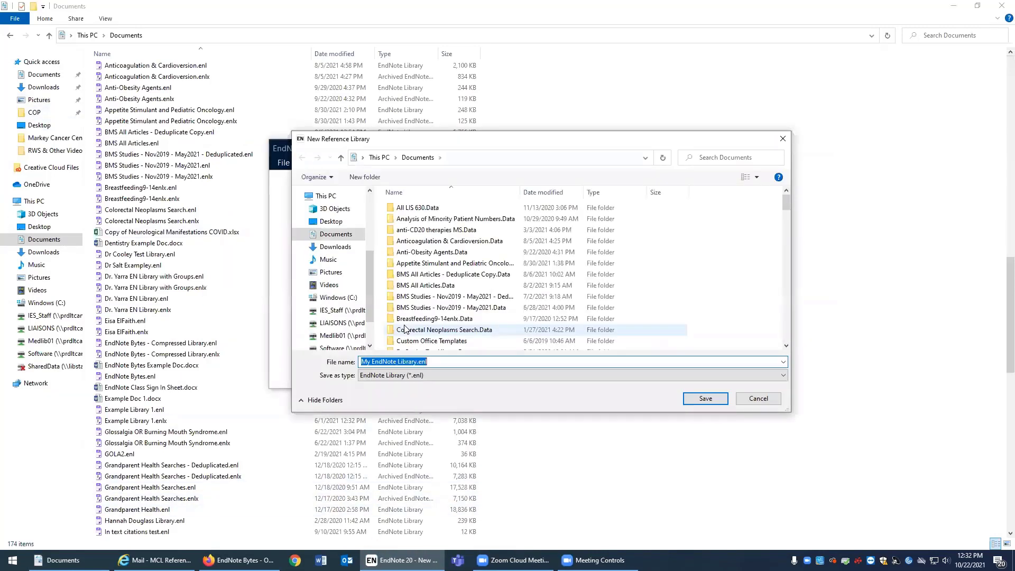
pyautogui.click(414, 362)
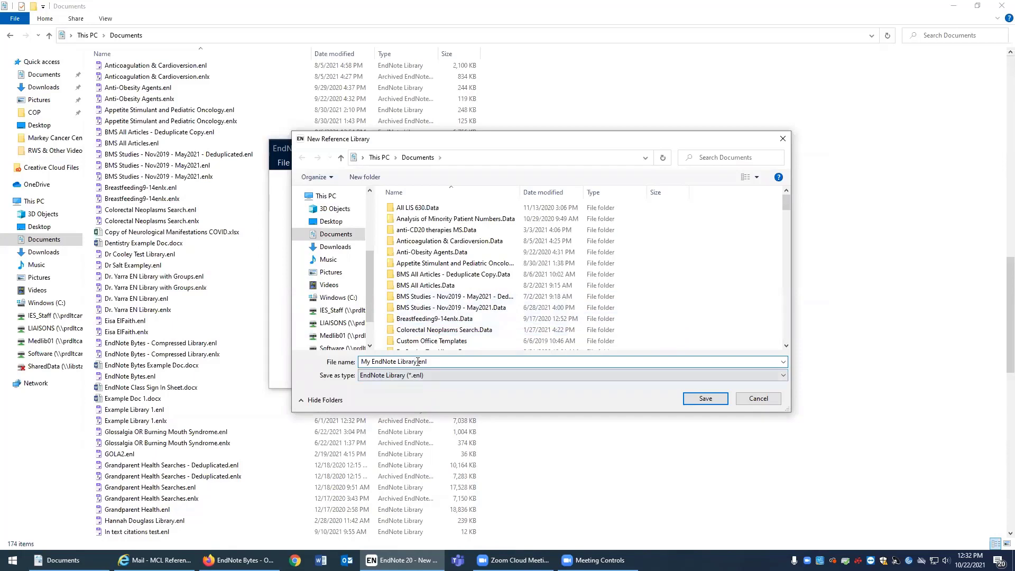
pyautogui.moveTo(417, 362); pyautogui.dragTo(359, 362)
pyautogui.write('TExt File Library')
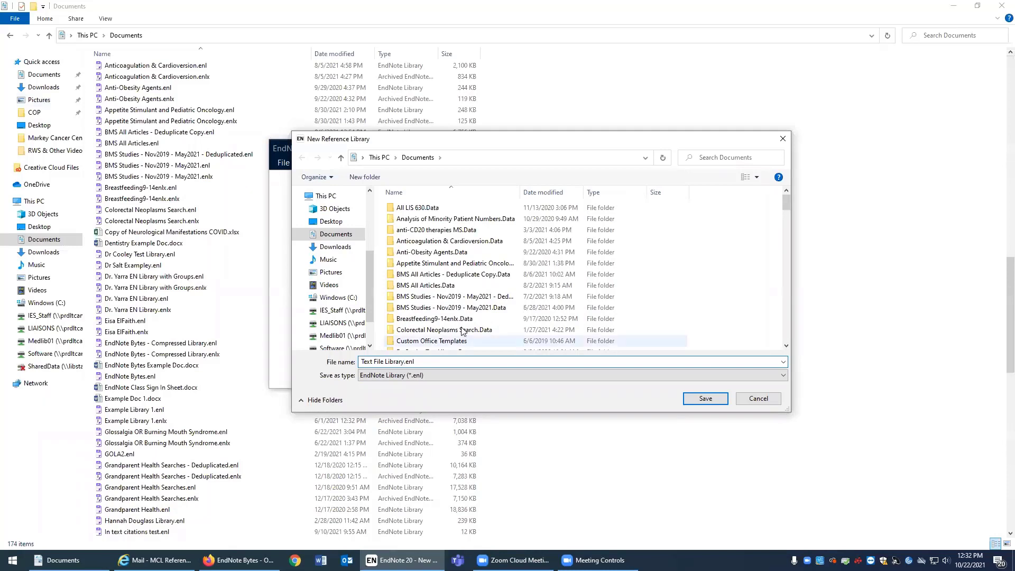
pyautogui.click(689, 402)
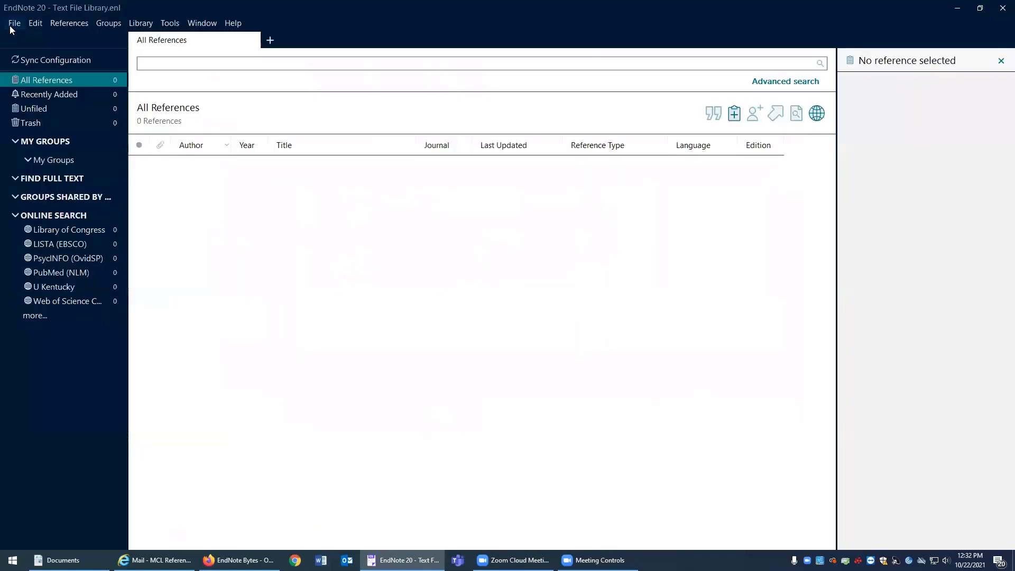
# Step: Set up a file import into the new library with the Tab Delimited import option
pyautogui.click(13, 24)
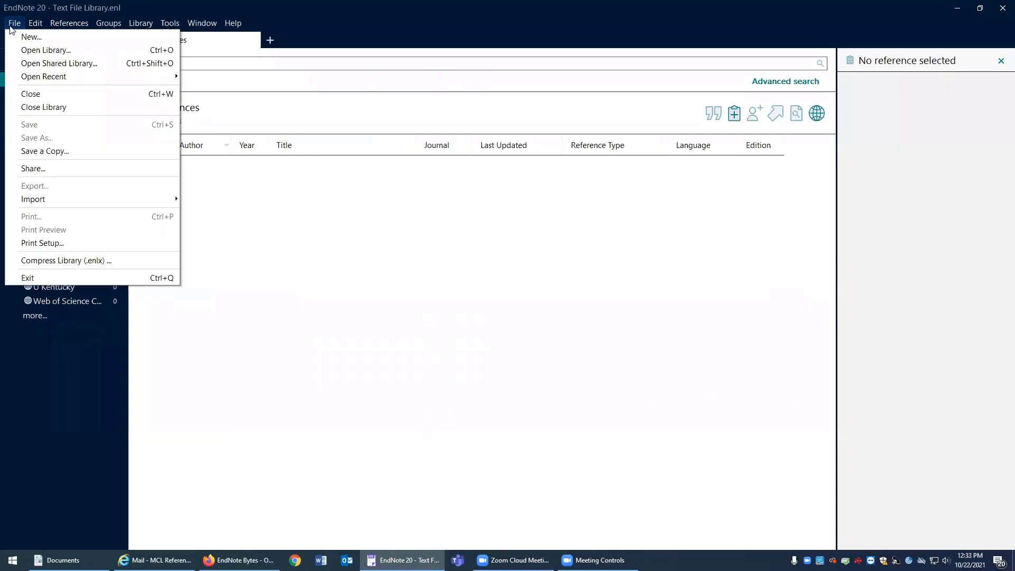
pyautogui.moveTo(39, 198)
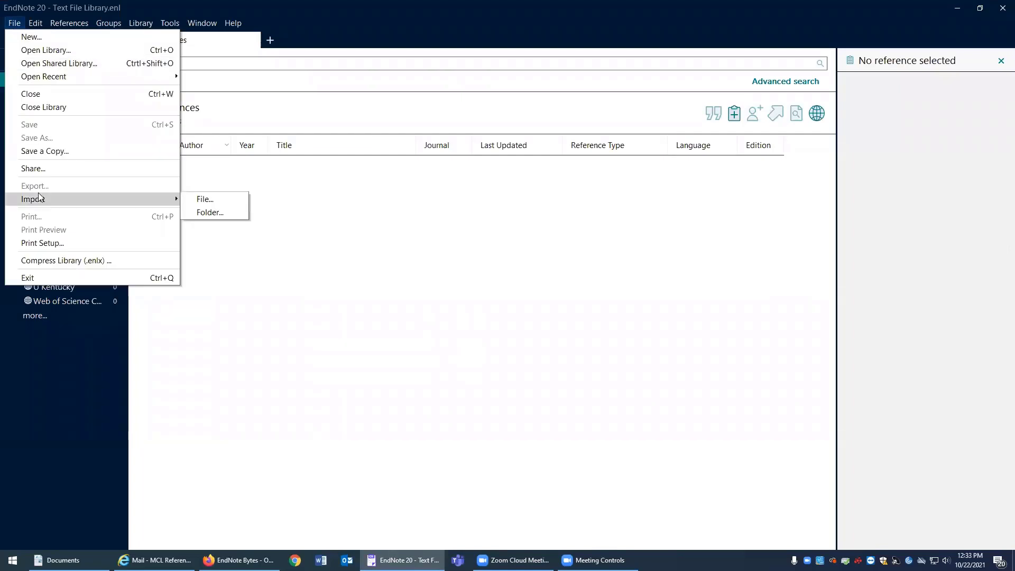
pyautogui.click(208, 205)
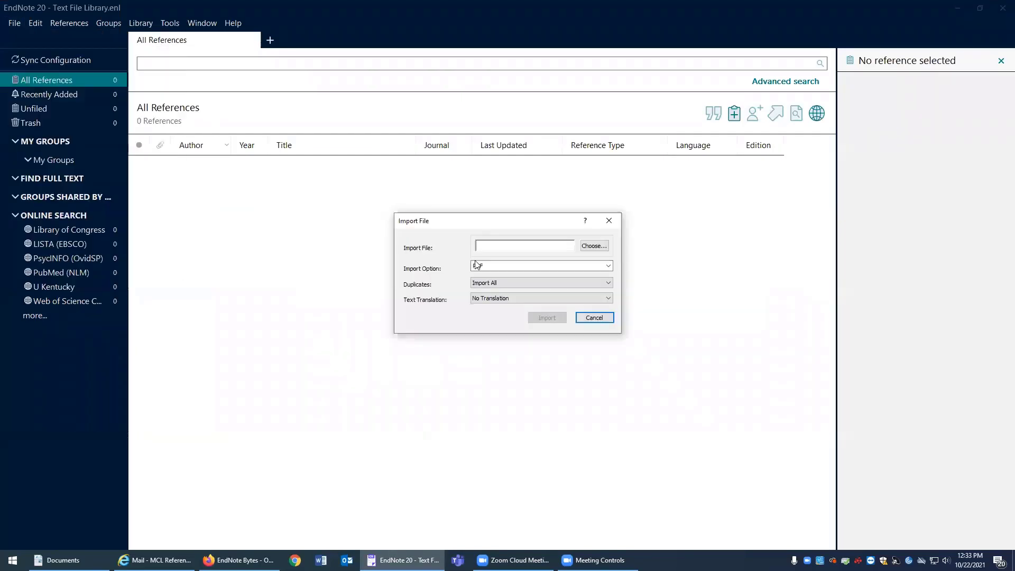
pyautogui.click(608, 266)
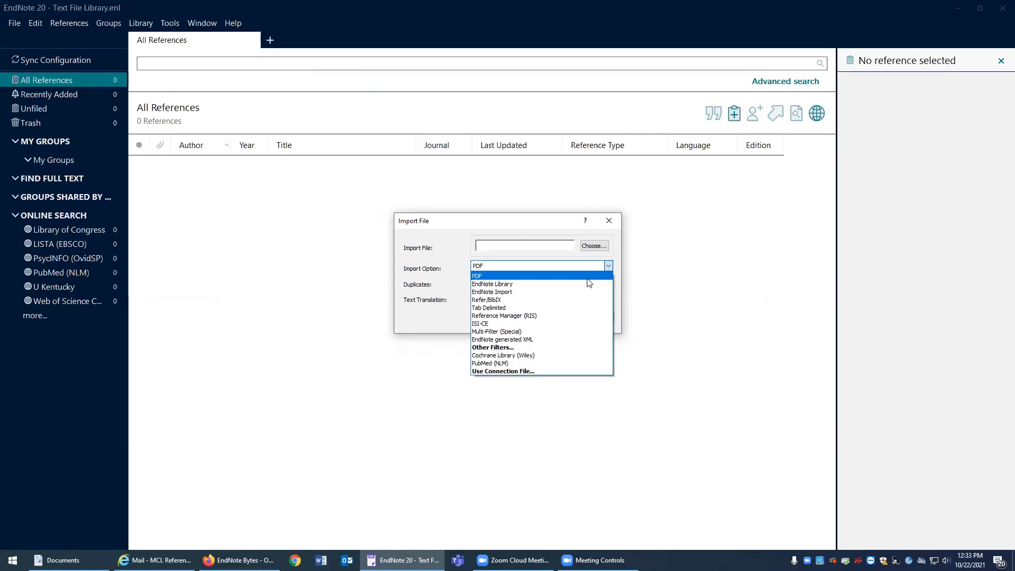
pyautogui.click(571, 308)
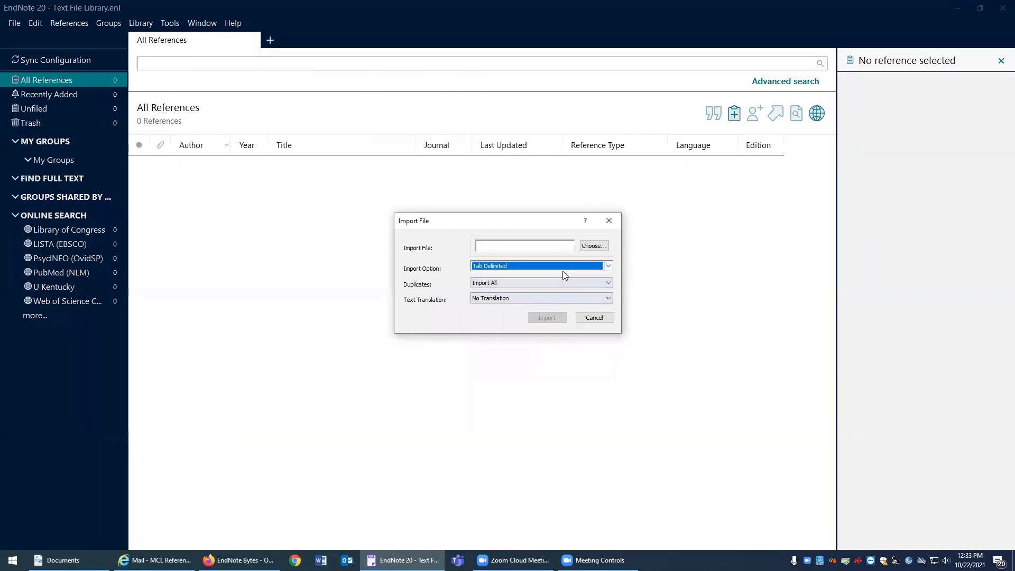
# Step: Import EndNote Bytes - Compressed Library.txt from Documents, sorting the files by date modified, and view the first imported reference
pyautogui.click(601, 248)
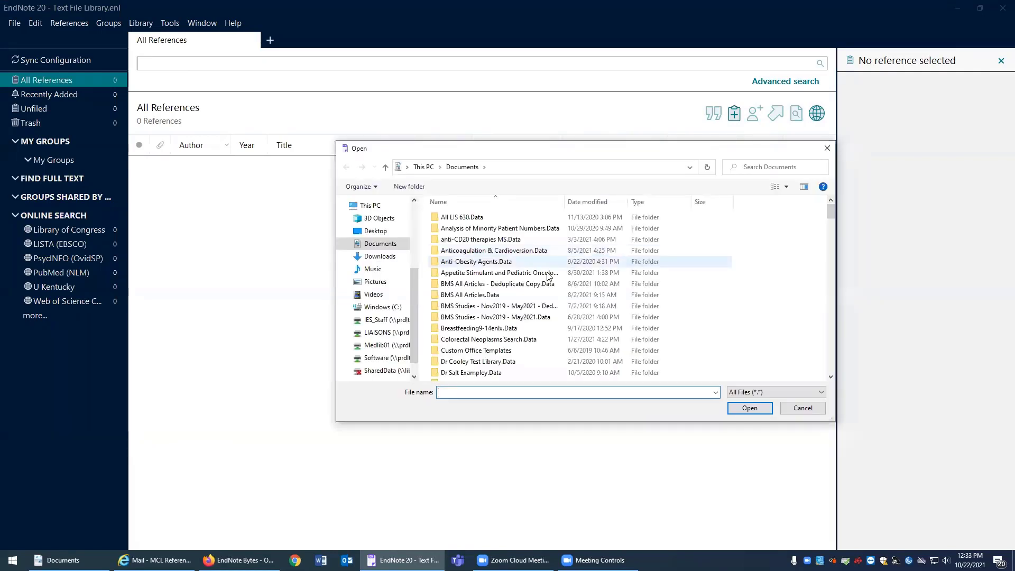
pyautogui.scroll(-15, 515, 300)
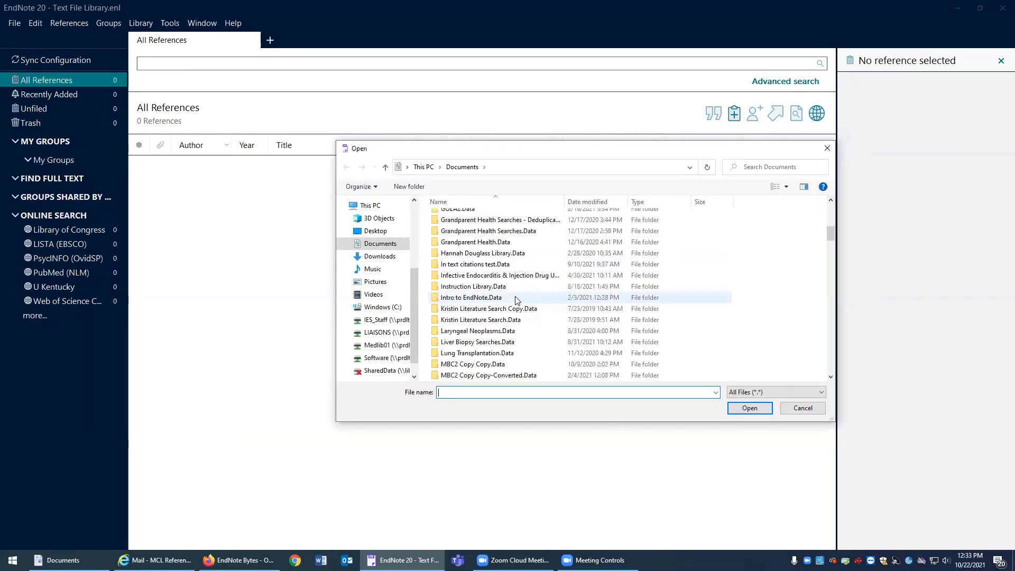
pyautogui.scroll(-5, 517, 299)
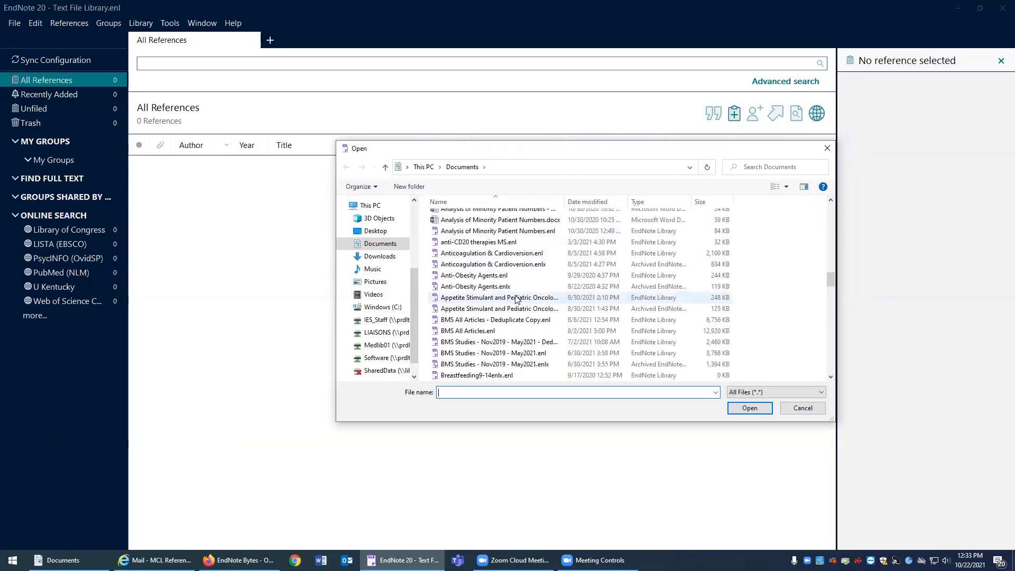
pyautogui.scroll(-5, 517, 300)
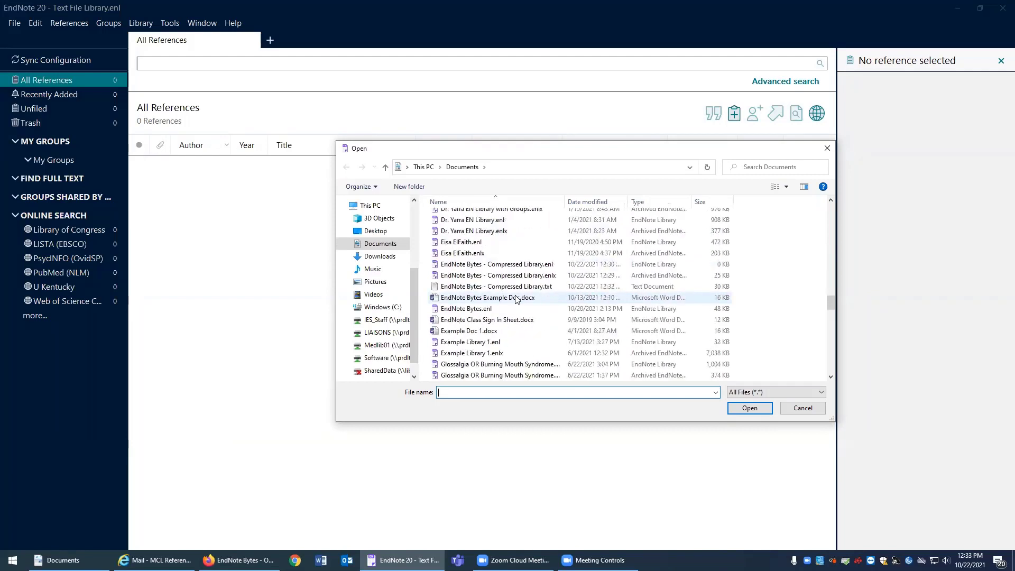
pyautogui.click(603, 202)
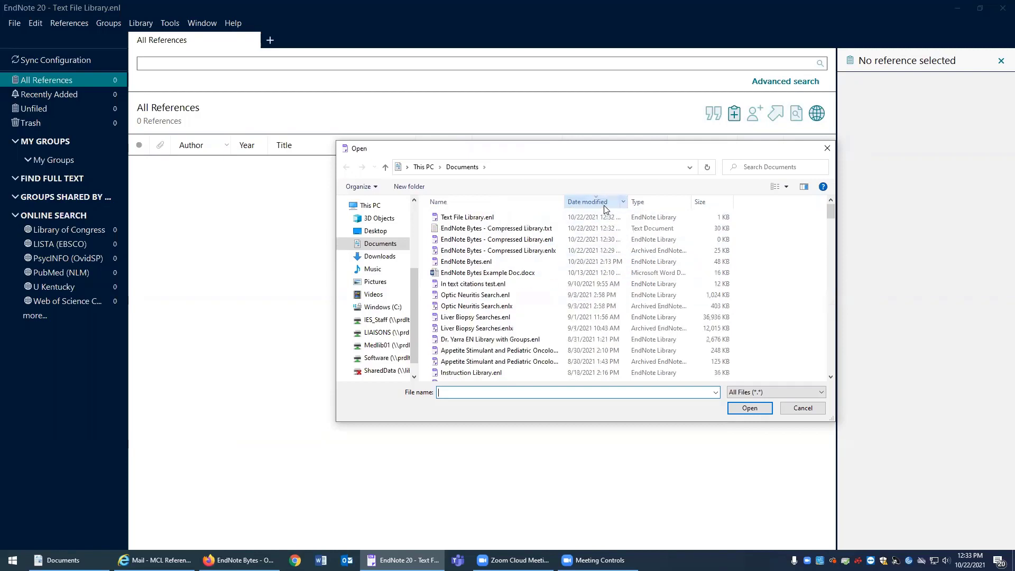
pyautogui.click(578, 231)
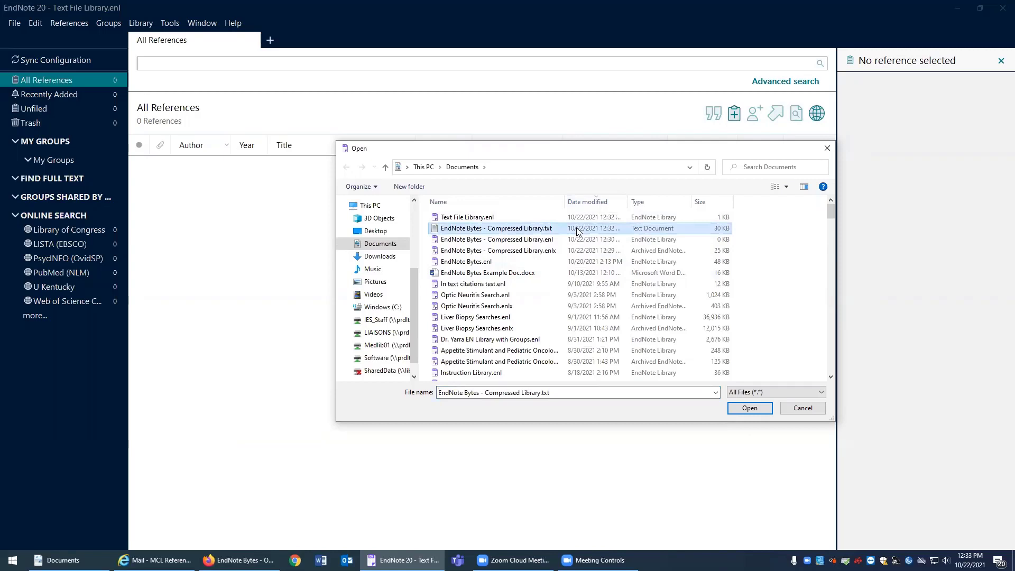
pyautogui.click(751, 408)
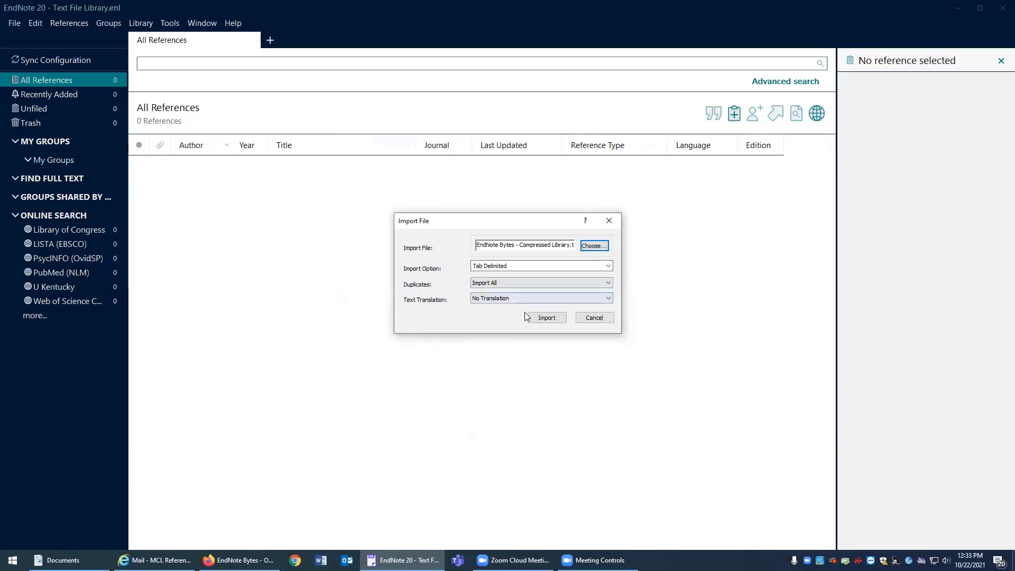
pyautogui.click(547, 318)
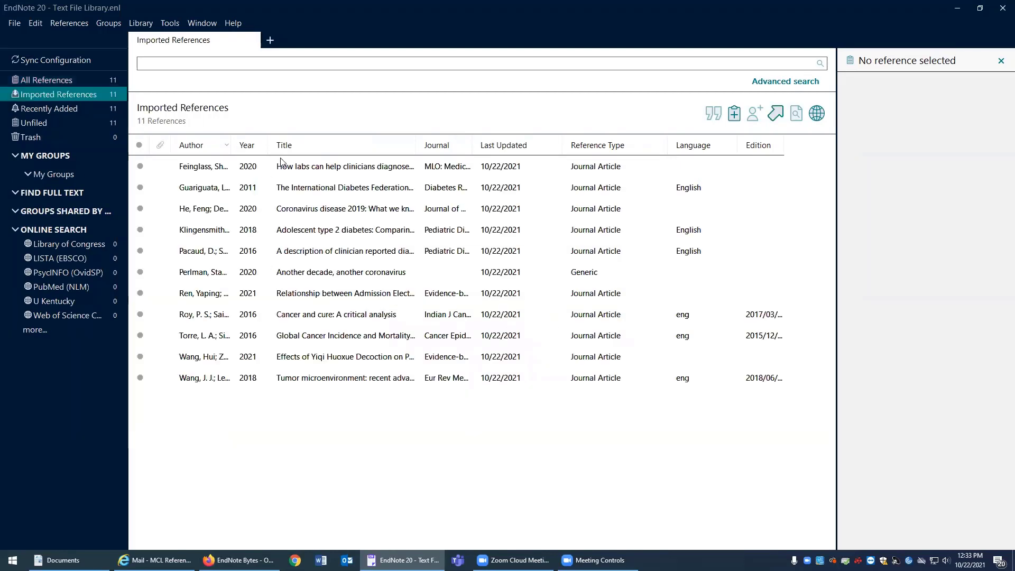
pyautogui.click(296, 171)
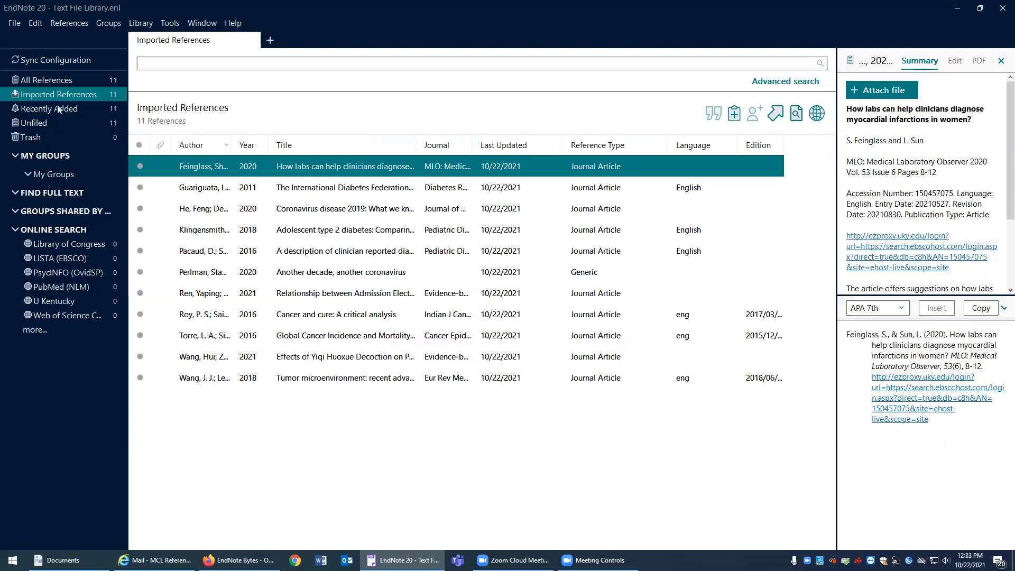
pyautogui.click(14, 23)
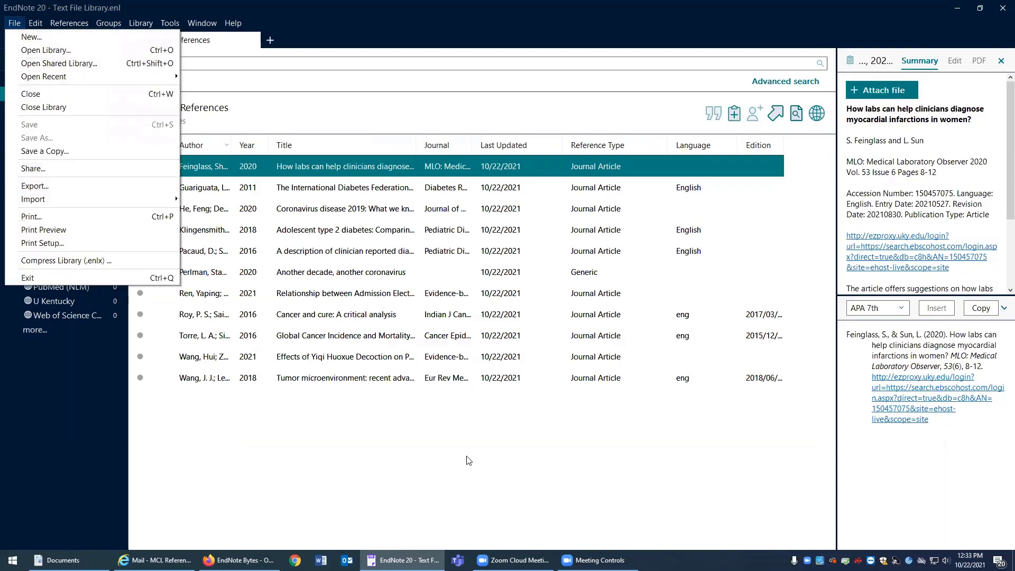
pyautogui.click(37, 185)
pyautogui.click(14, 24)
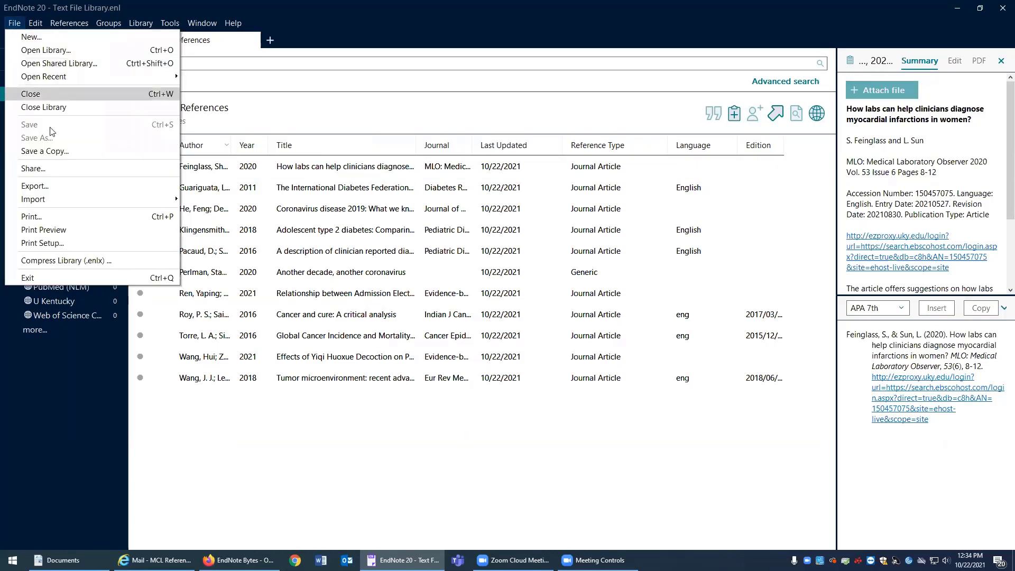
pyautogui.click(391, 446)
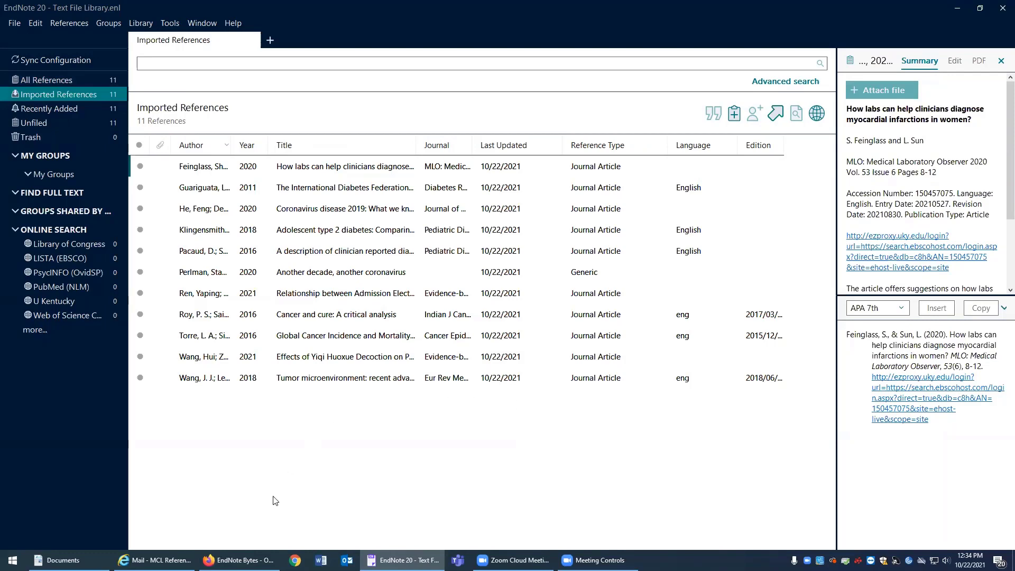
# Step: Switch to Firefox and examine the Medical Center Library page's contact section, marking the library's e-mail address and checking the page's web address
pyautogui.click(238, 560)
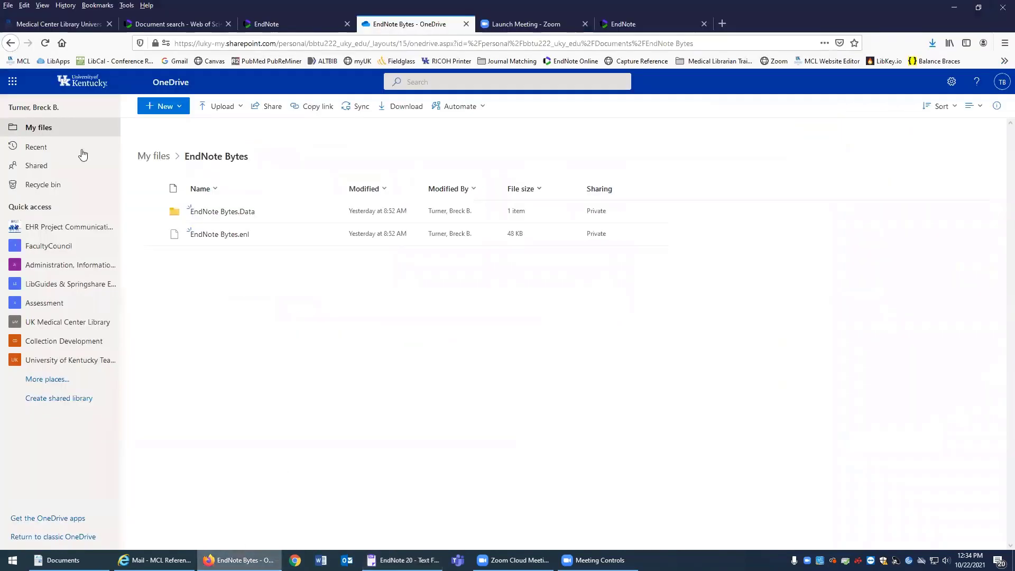
pyautogui.click(80, 26)
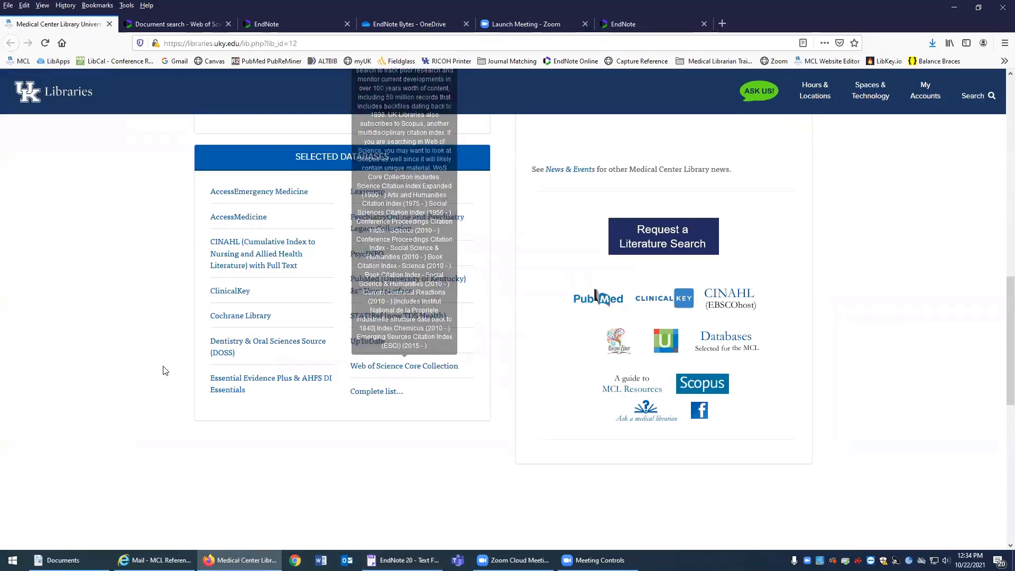
pyautogui.scroll(10, 163, 374)
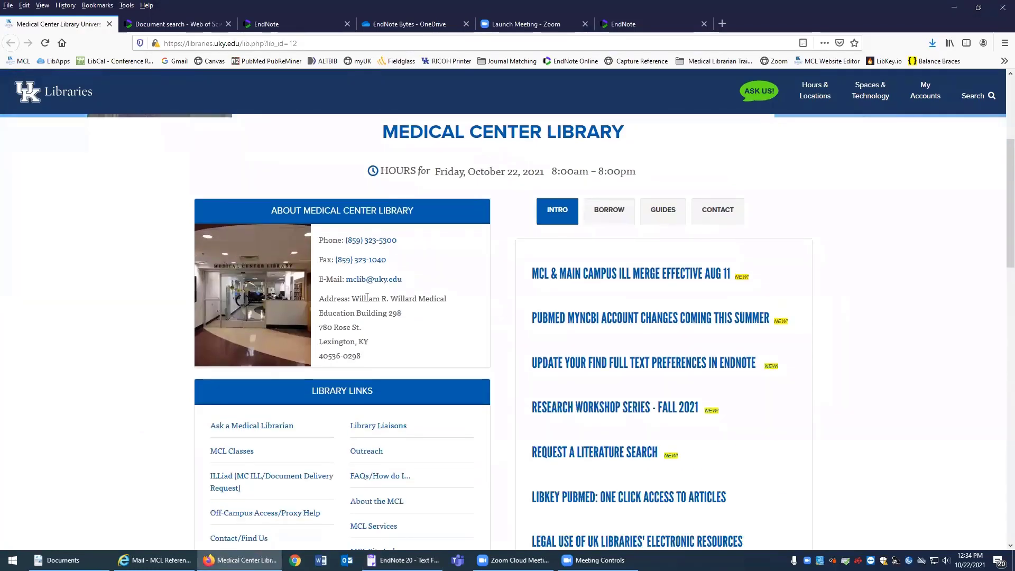
pyautogui.moveTo(412, 283); pyautogui.dragTo(346, 280)
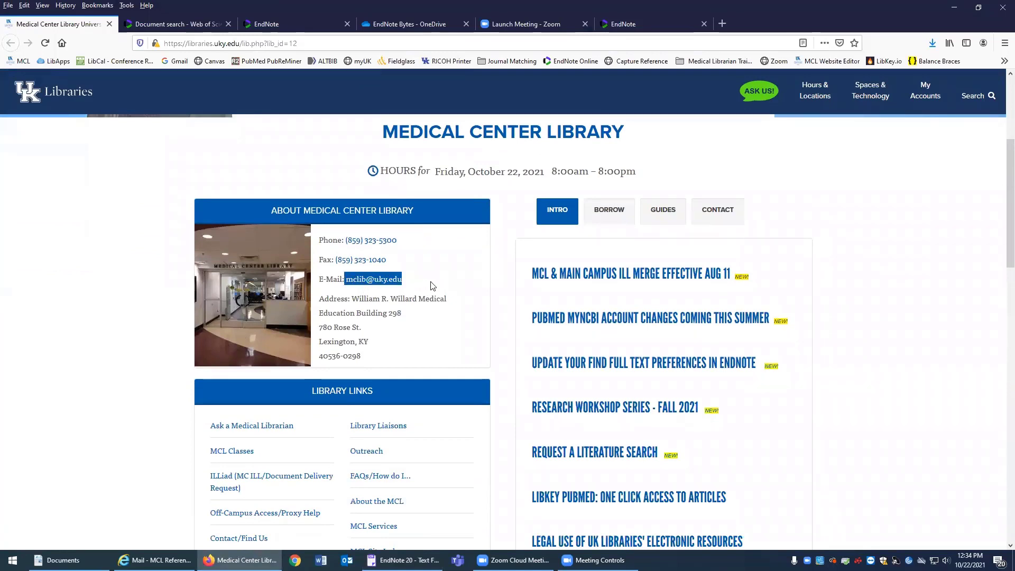
pyautogui.click(431, 286)
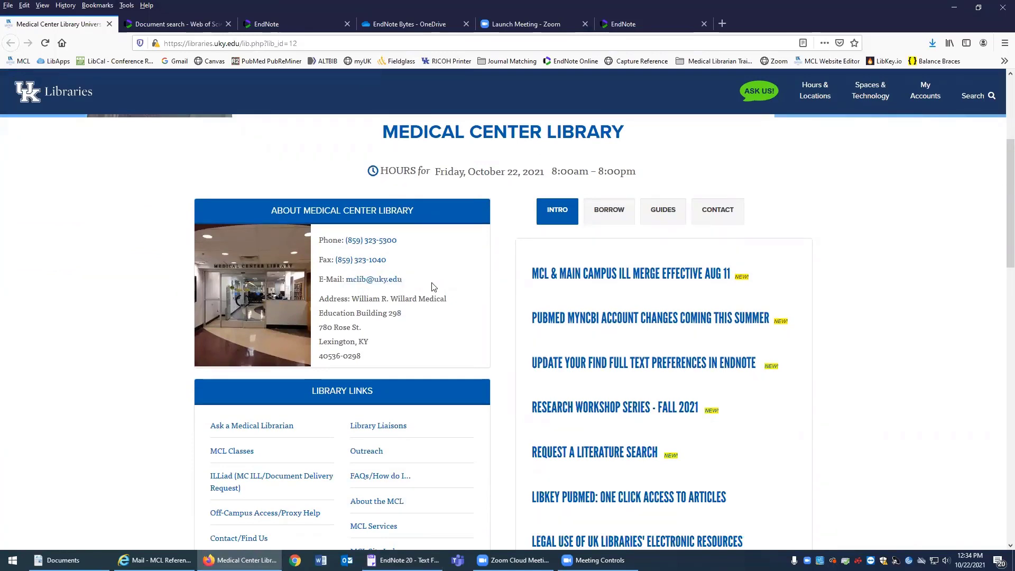
pyautogui.click(227, 43)
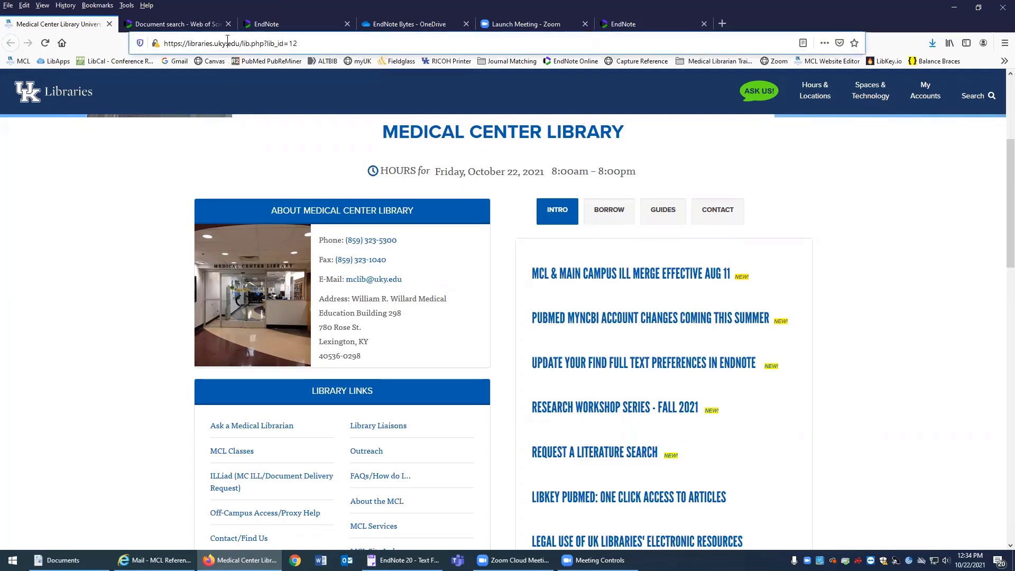
pyautogui.click(132, 258)
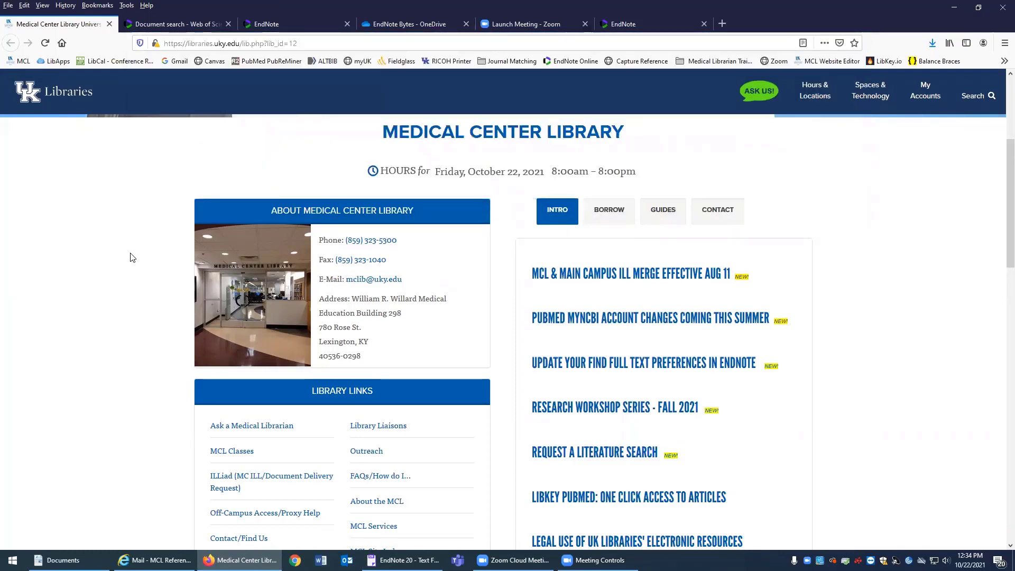